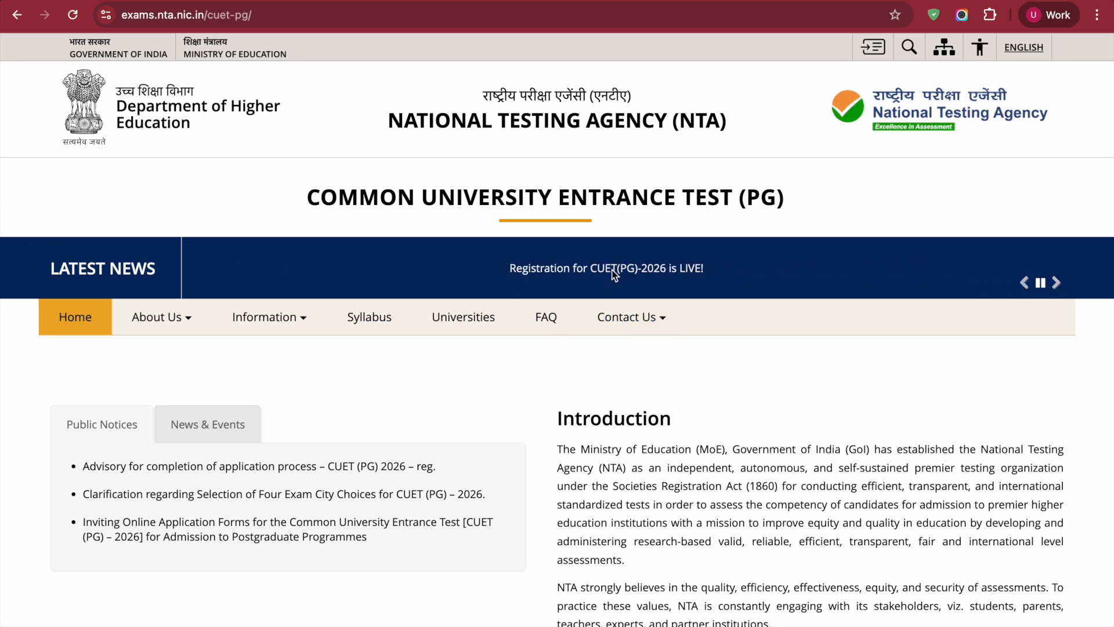
# Open the CUET(PG)-2026 registration portal from the latest news announcement and start a new candidate registration
pyautogui.click(614, 270)
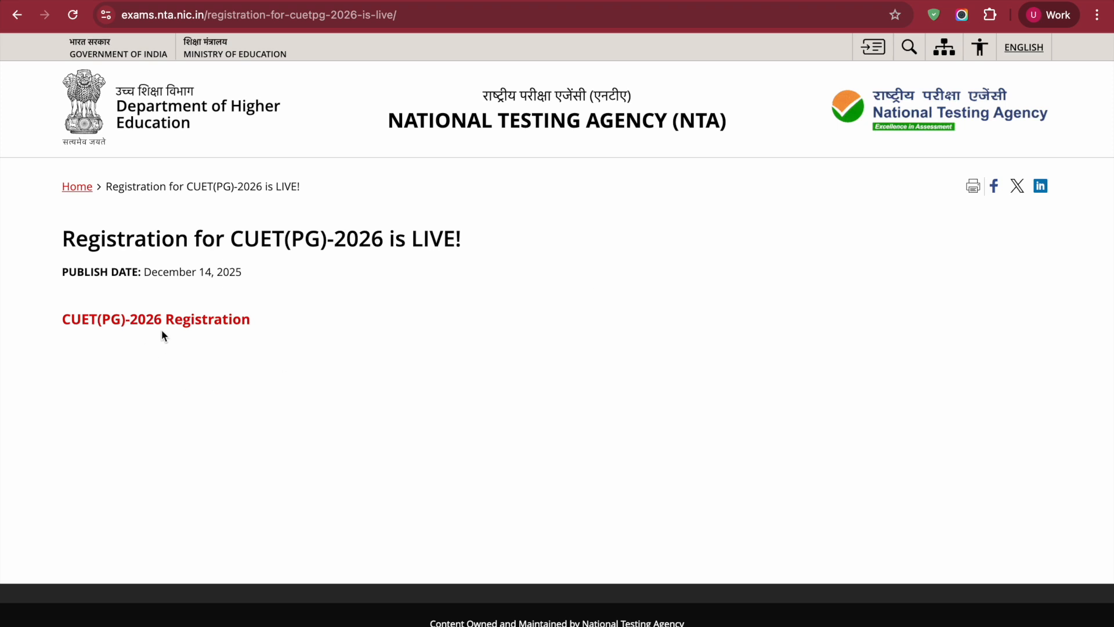
pyautogui.click(182, 322)
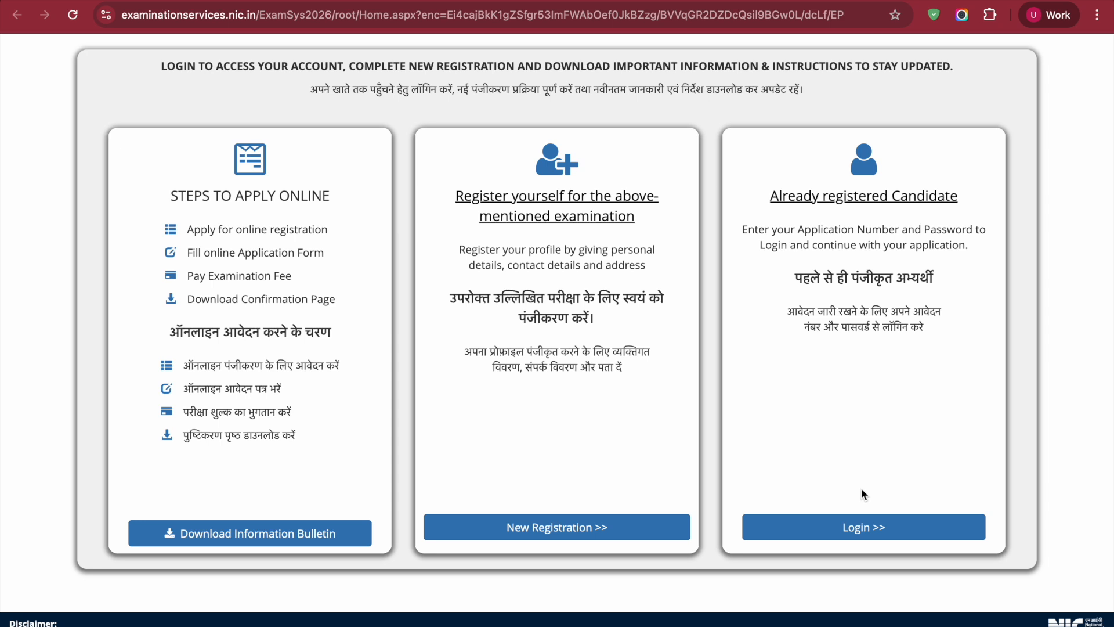
pyautogui.click(583, 531)
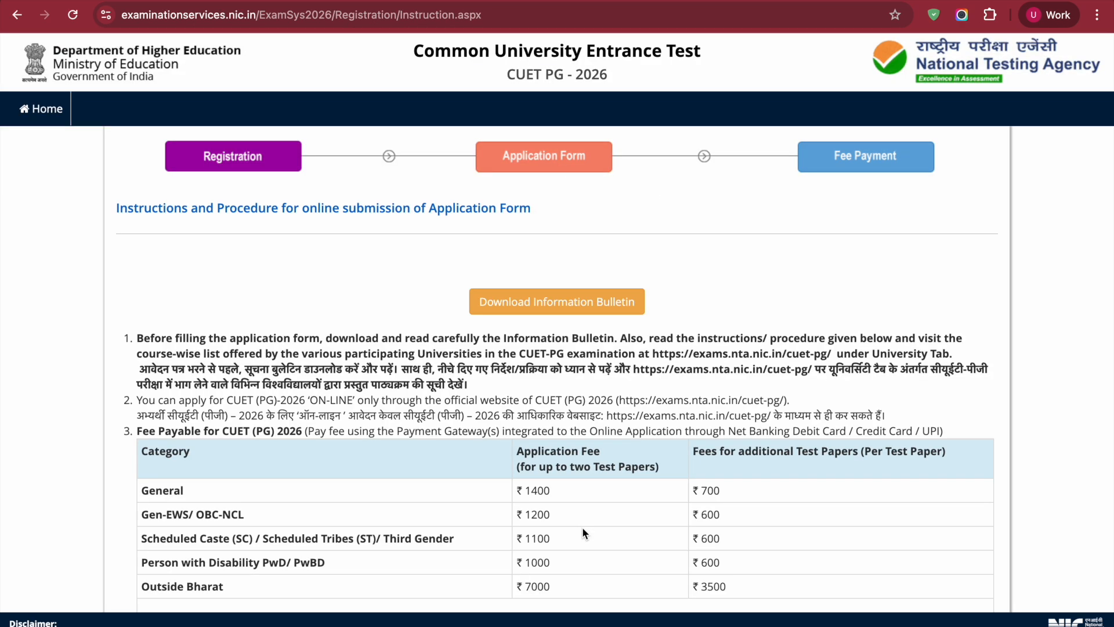
# Read through the fee table and application instructions, consent to the Information Bulletin declaration and proceed to the registration form
pyautogui.scroll(-2, 583, 532)
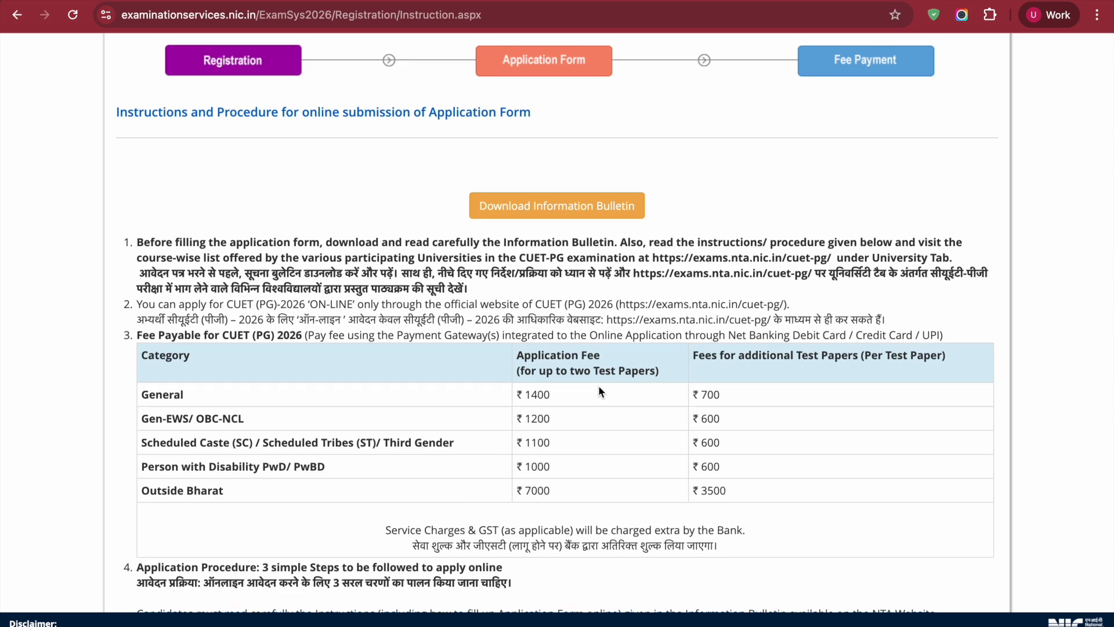
pyautogui.scroll(-2, 599, 389)
pyautogui.scroll(-1, 599, 387)
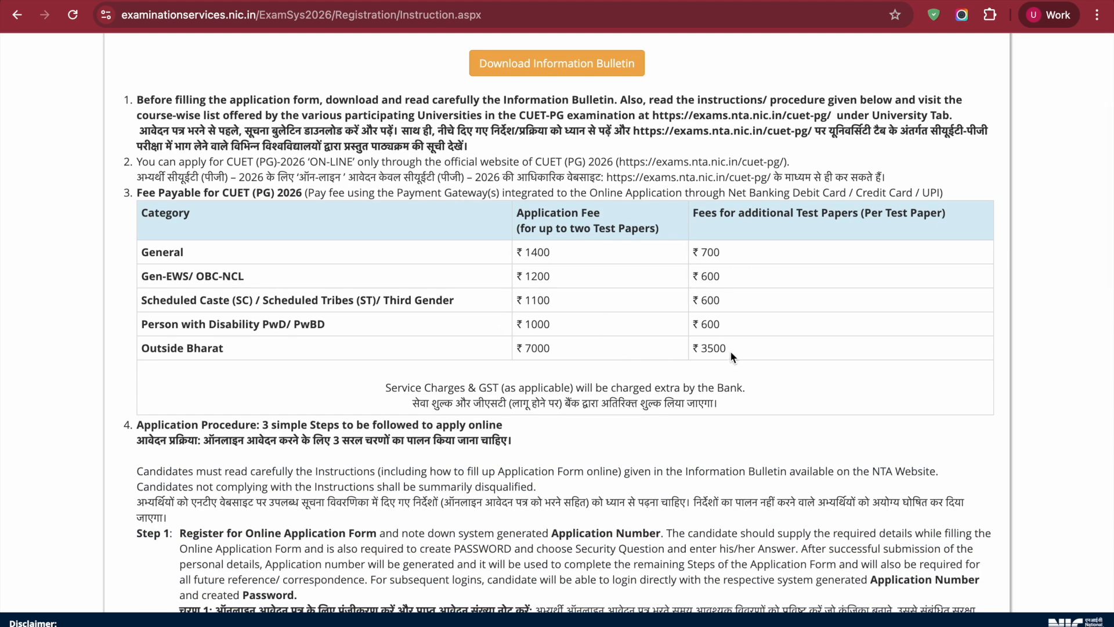
pyautogui.scroll(-1, 730, 351)
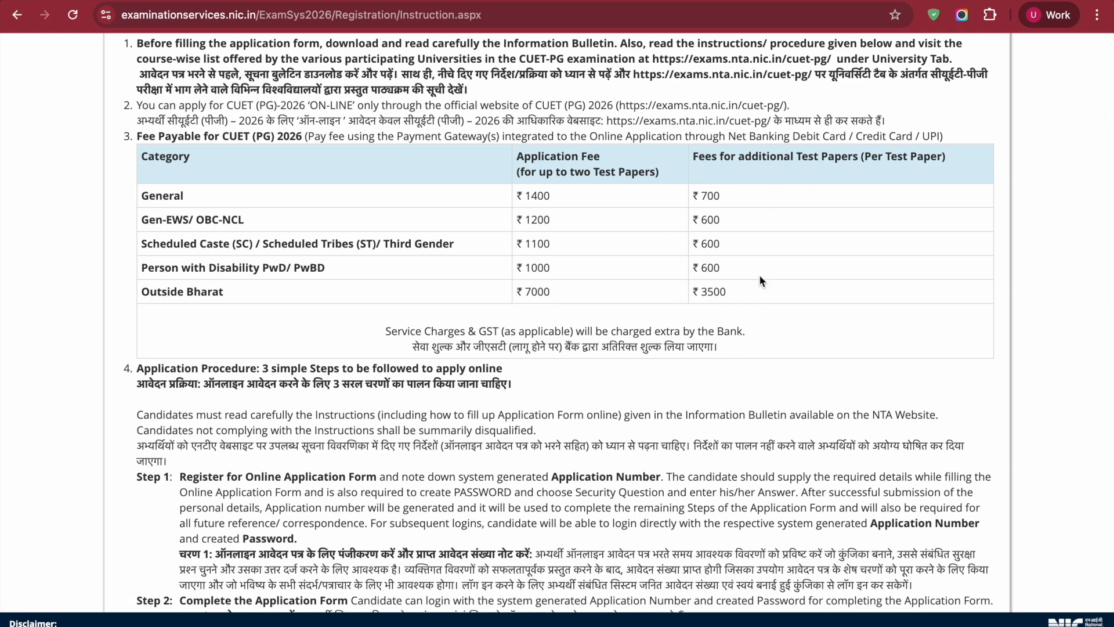
pyautogui.scroll(-4, 751, 319)
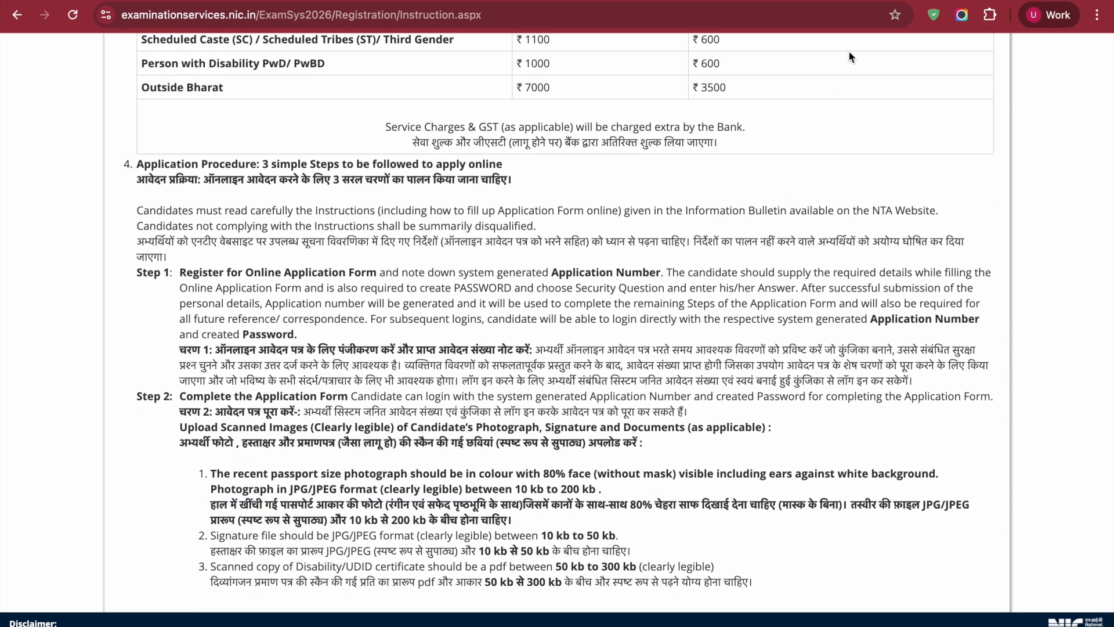
pyautogui.scroll(-10, 592, 271)
pyautogui.scroll(-7, 591, 267)
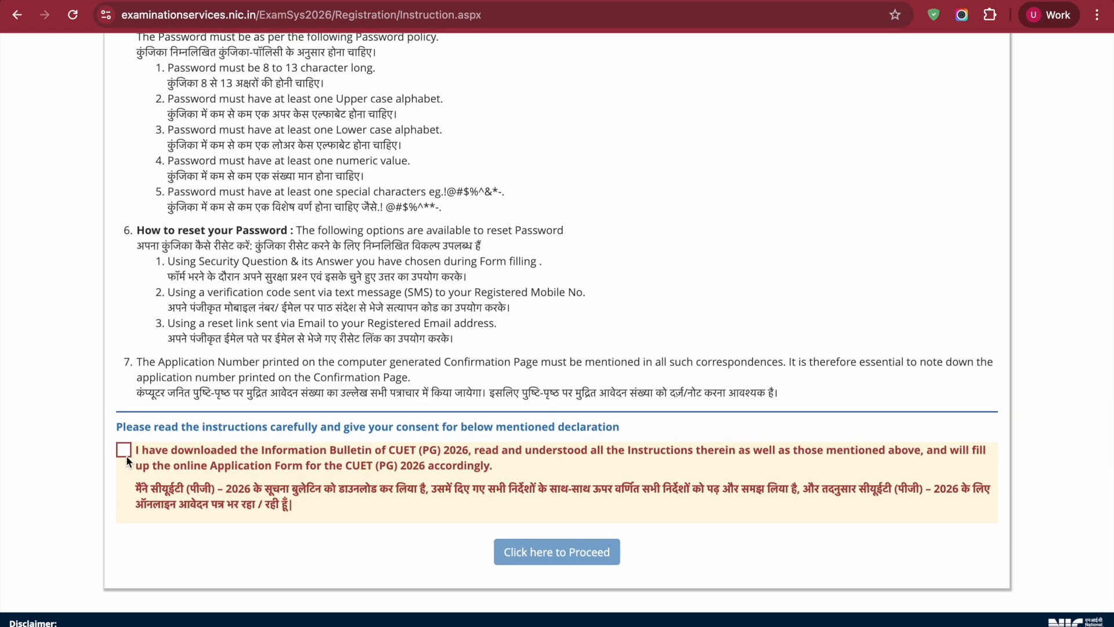
pyautogui.click(126, 453)
pyautogui.click(567, 558)
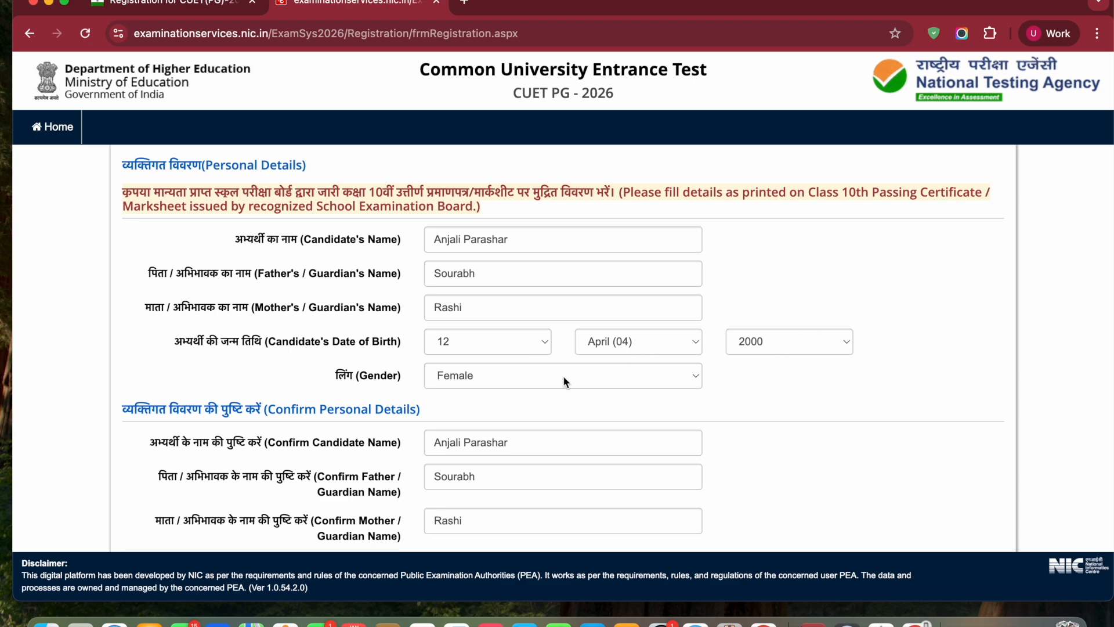
# Check the personal and present address details, and set the permanent address to be the same as the present address
pyautogui.scroll(-5, 563, 375)
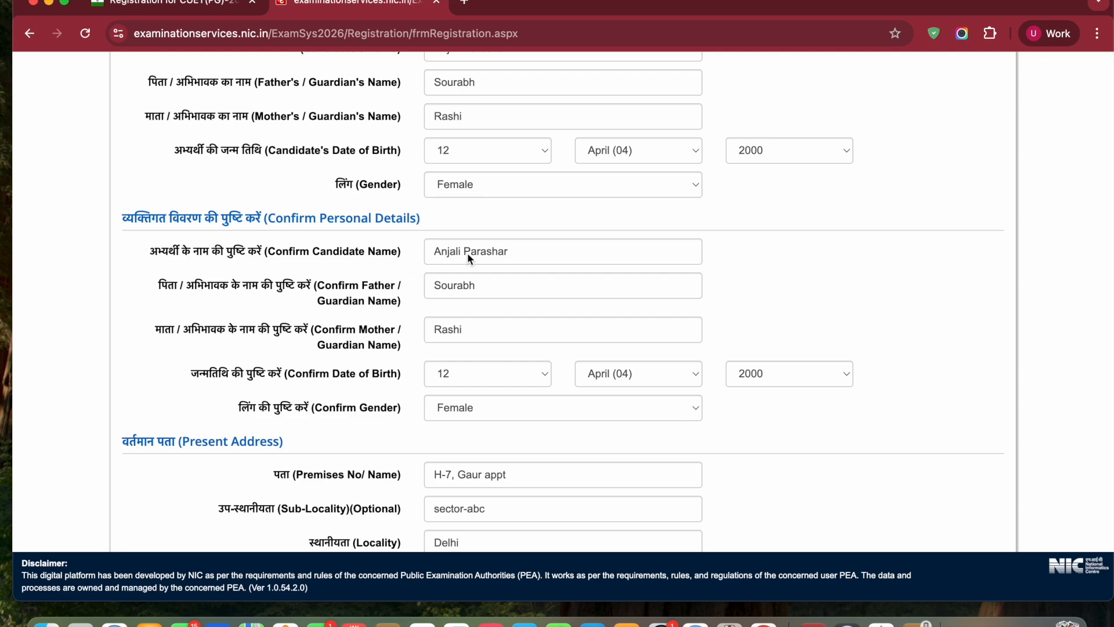
pyautogui.scroll(-15, 510, 410)
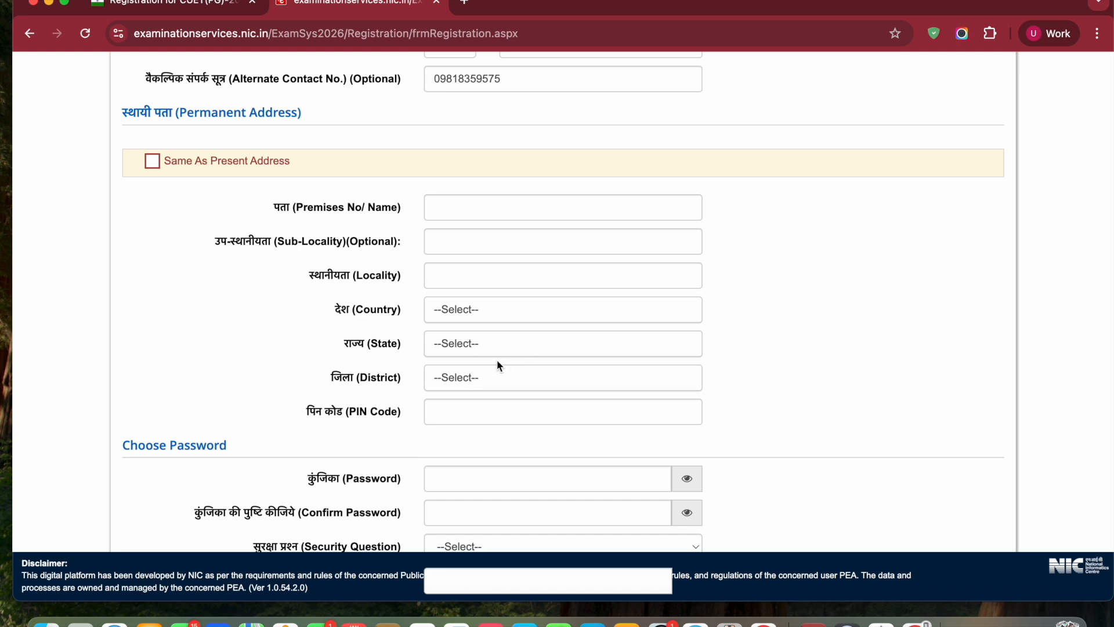
pyautogui.click(155, 163)
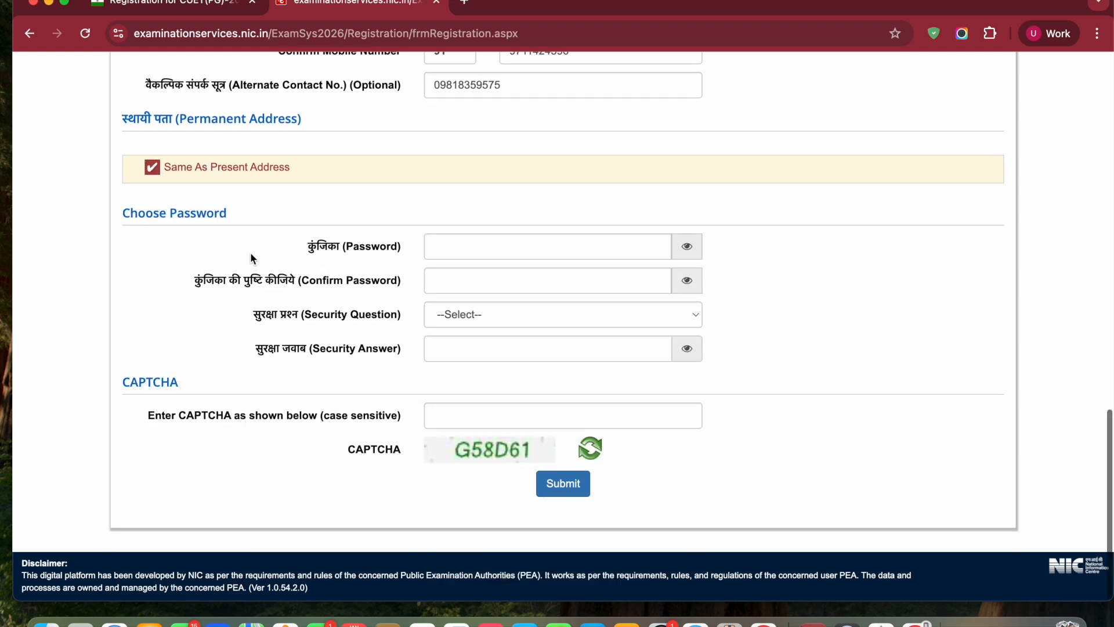
# Fill in the account password, the security question "What is your favourite colour ?" with its answer and the CAPTCHA, and submit the form
pyautogui.click(583, 253)
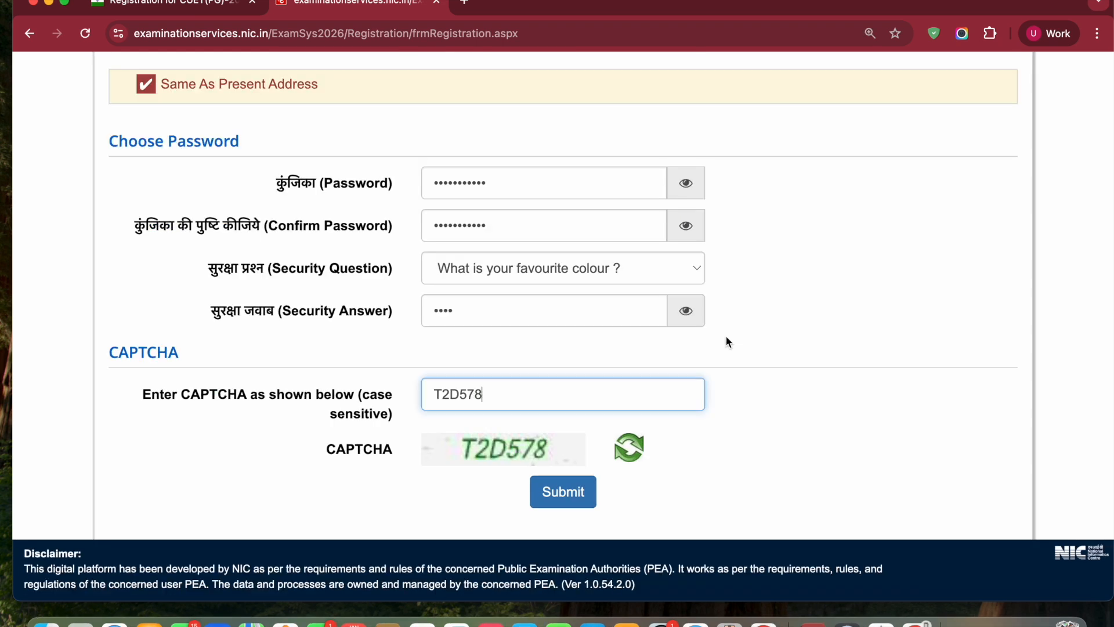
pyautogui.click(589, 271)
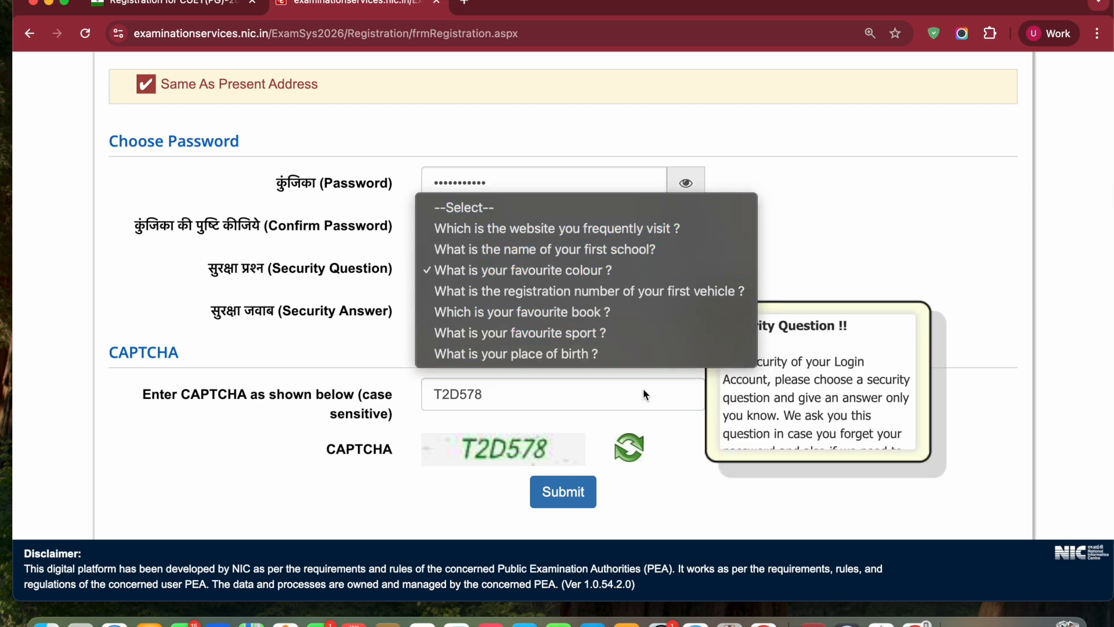
pyautogui.click(690, 269)
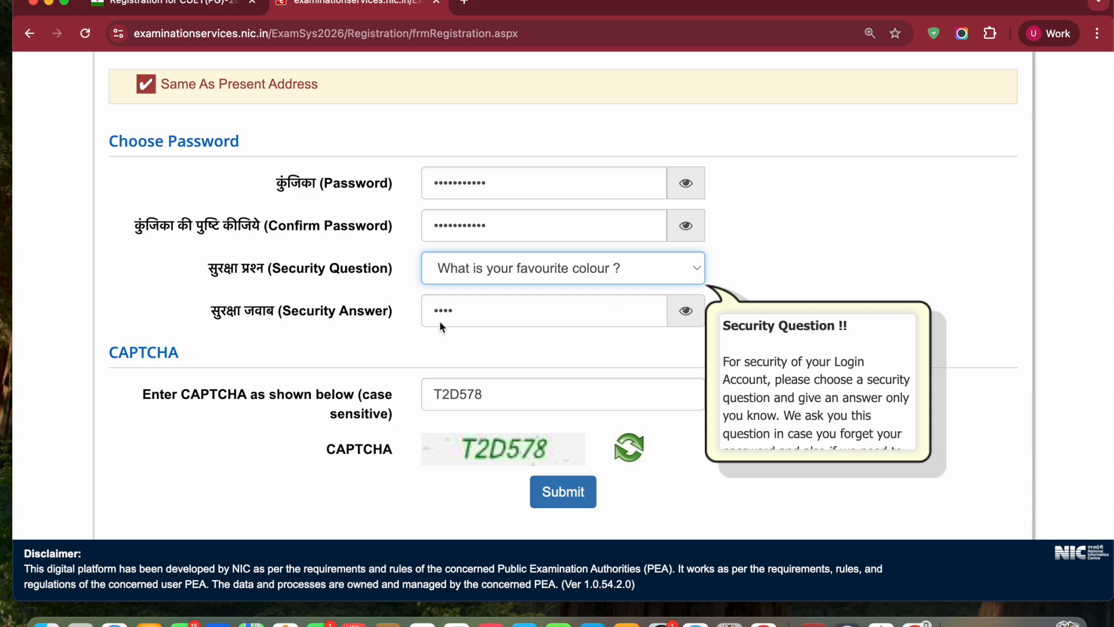
pyautogui.scroll(-1, 492, 396)
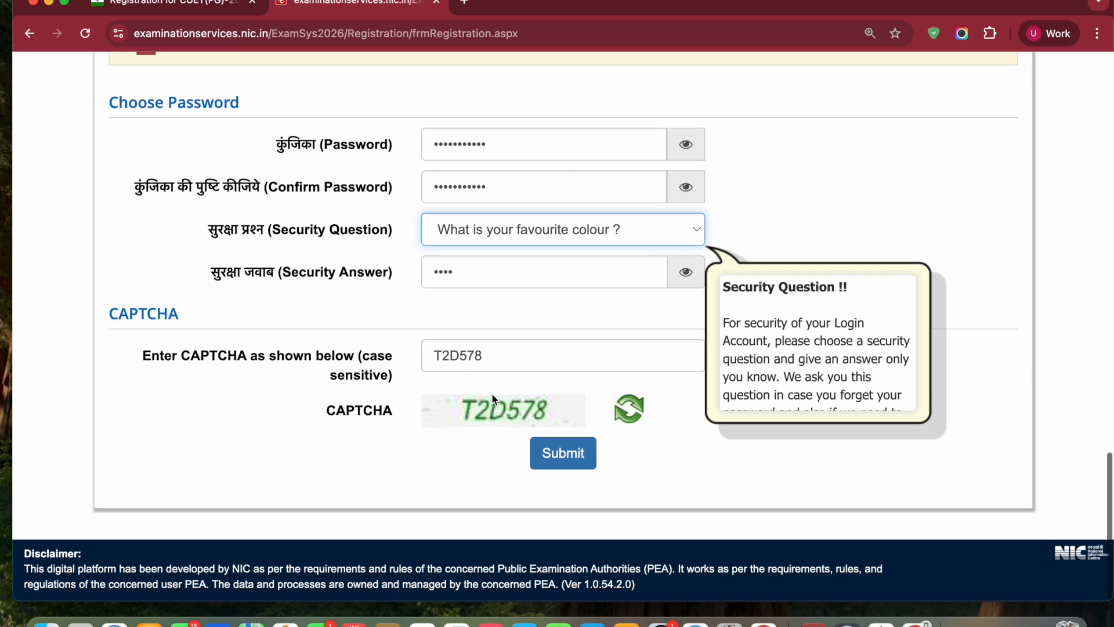
pyautogui.click(575, 467)
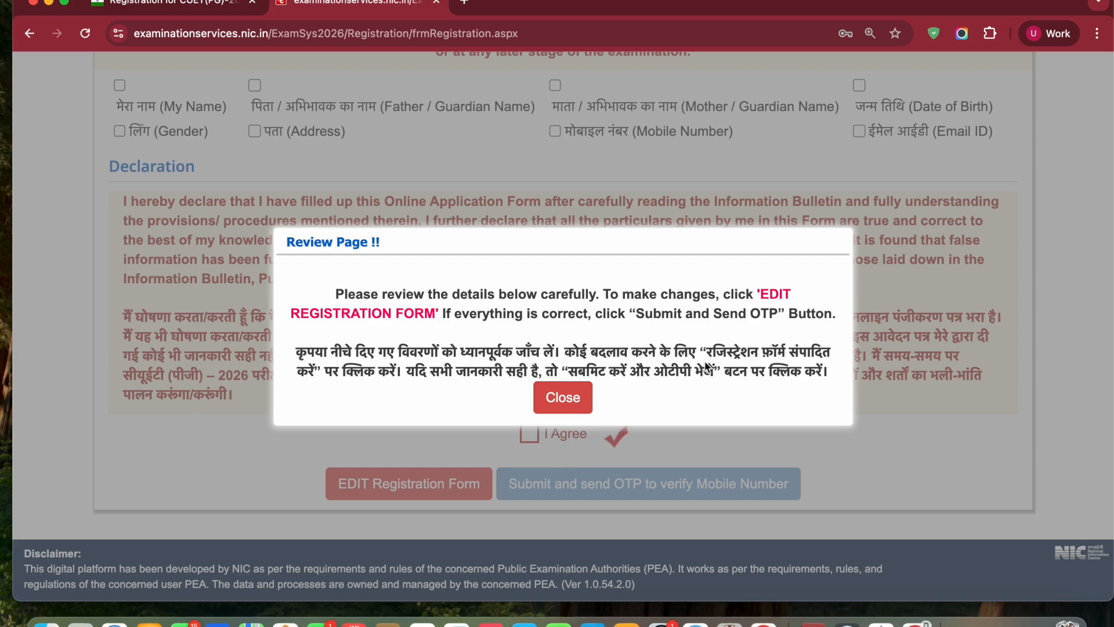
# Dismiss the review notice, review the entered details and mark all the particulars in the verification checklist as checked
pyautogui.click(580, 398)
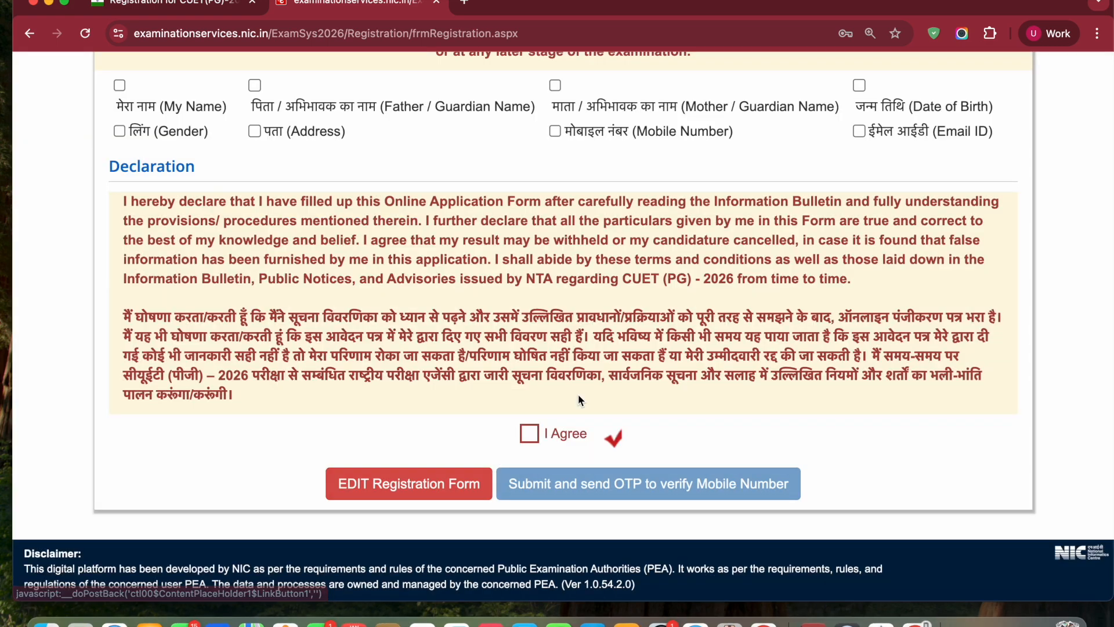
pyautogui.scroll(1, 457, 268)
pyautogui.scroll(20, 457, 268)
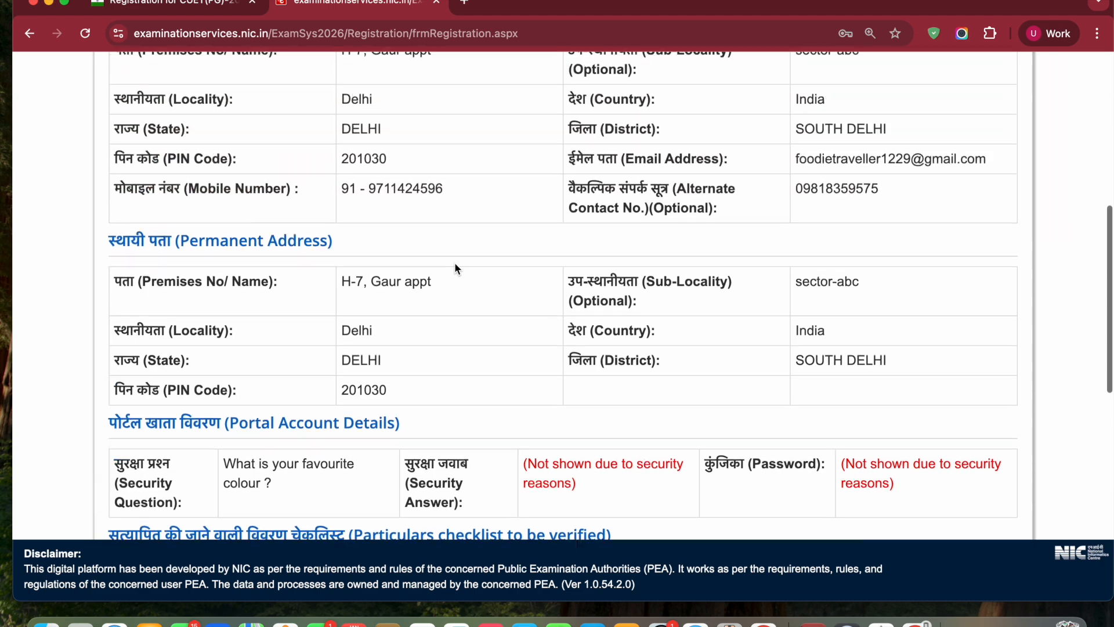
pyautogui.scroll(-10, 517, 398)
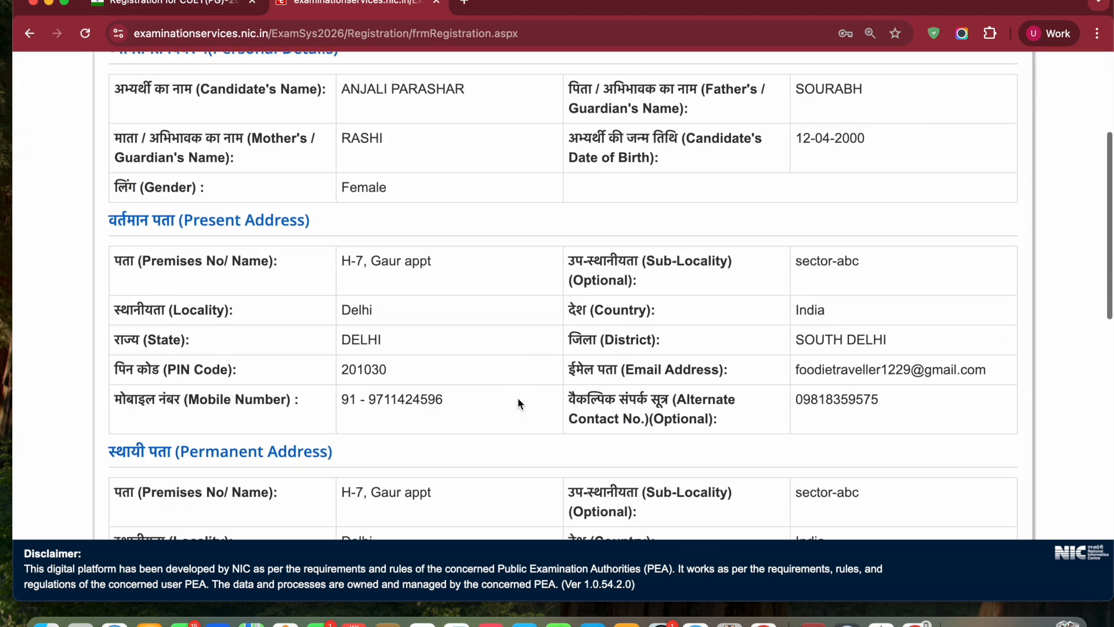
pyautogui.scroll(-3, 518, 398)
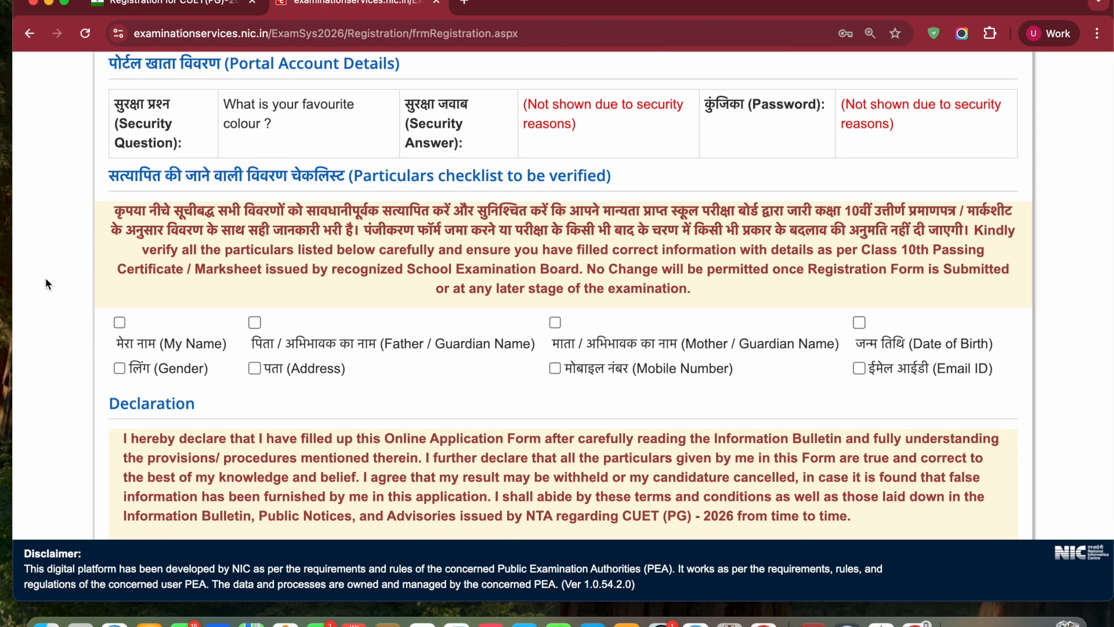
pyautogui.click(120, 322)
pyautogui.click(256, 321)
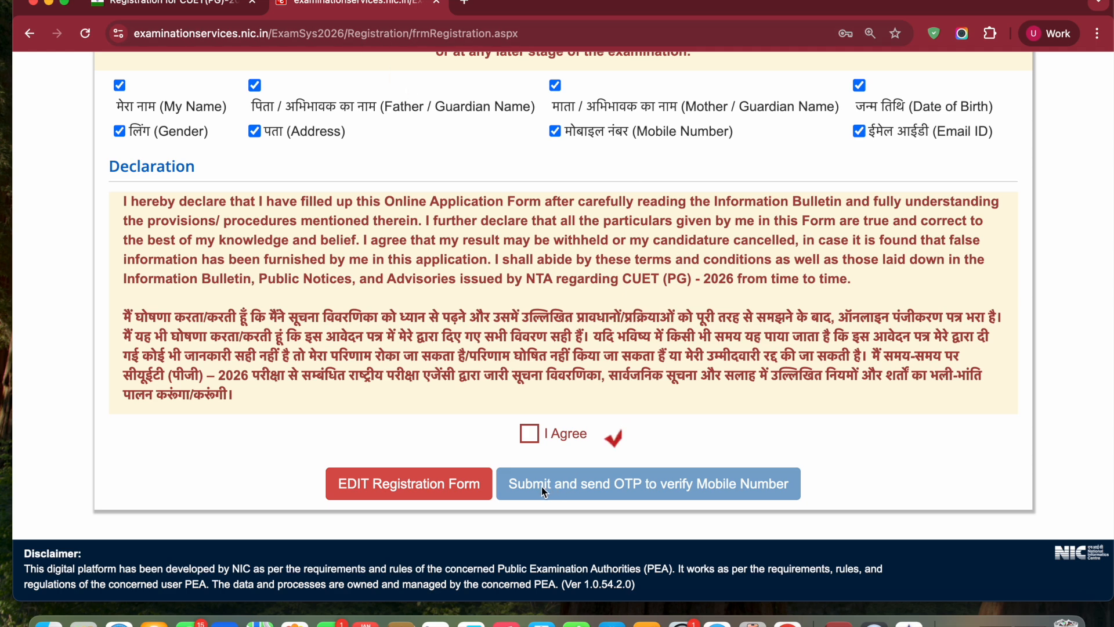
# Agree to the declaration and submit the registration form with the one-time password sent to the mobile number
pyautogui.click(534, 441)
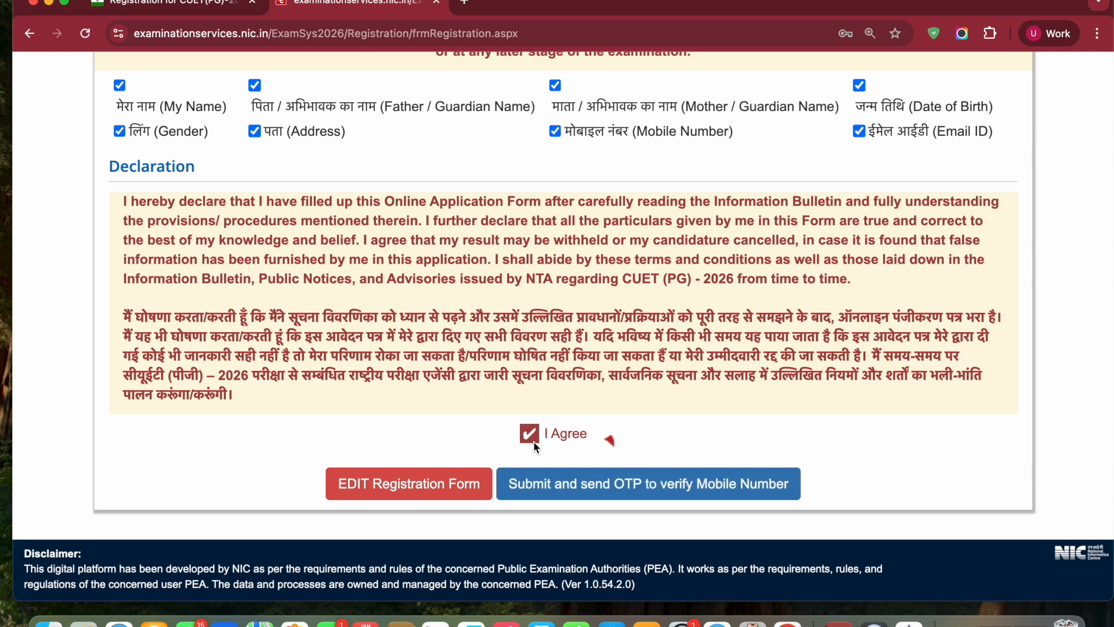
pyautogui.click(589, 486)
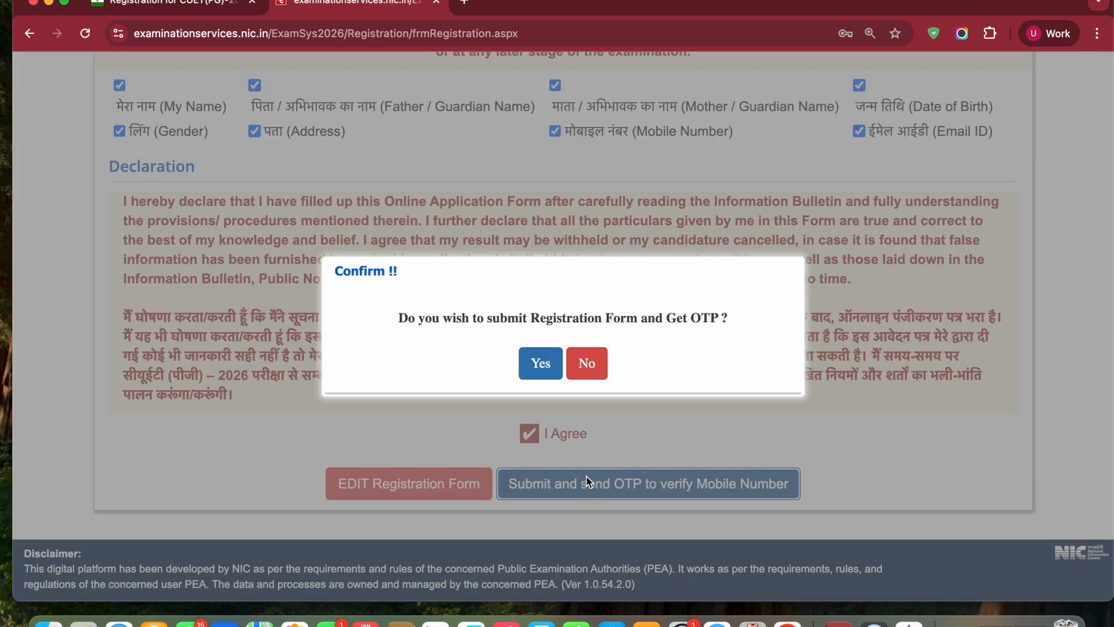
pyautogui.click(539, 365)
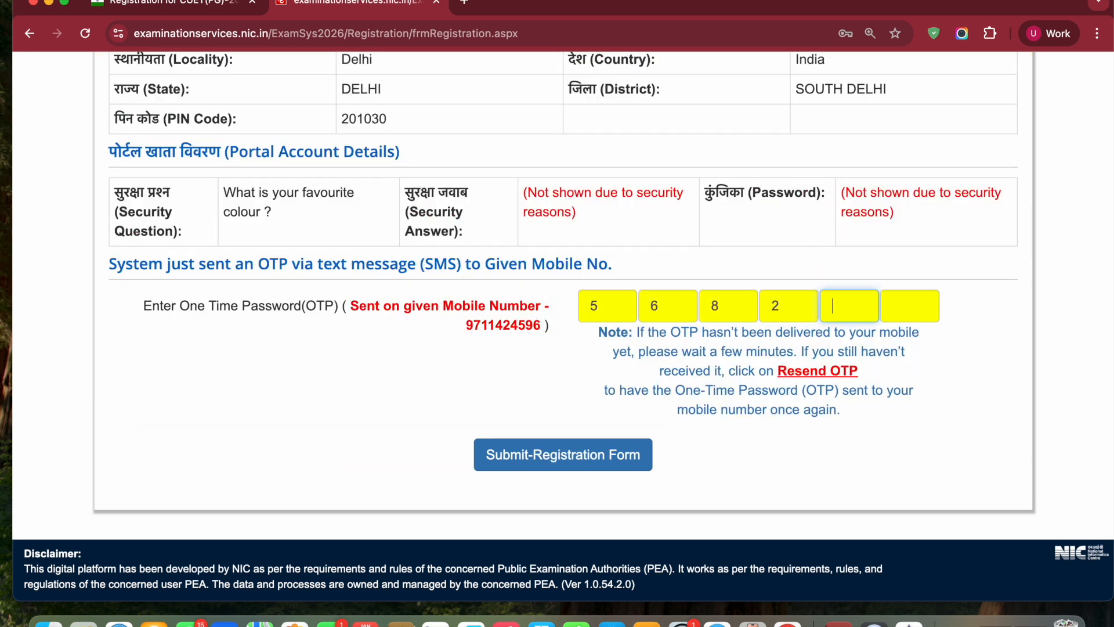
pyautogui.write('76')
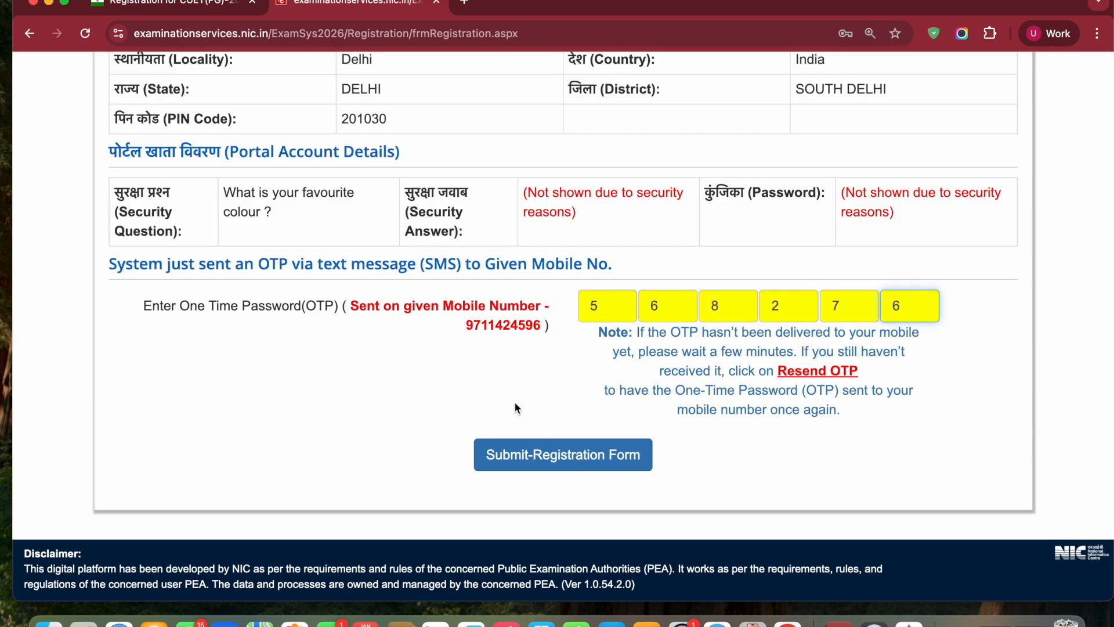
pyautogui.click(536, 456)
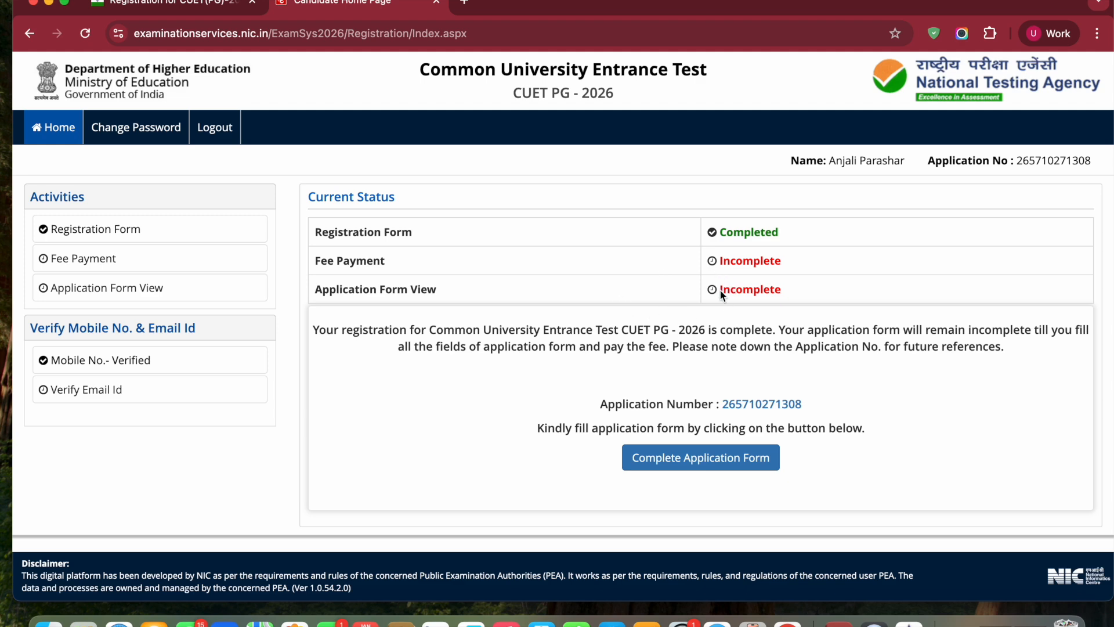
# Continue to the application form and open its Personal Details section
pyautogui.click(695, 464)
pyautogui.scroll(-2, 713, 348)
pyautogui.scroll(-3, 713, 344)
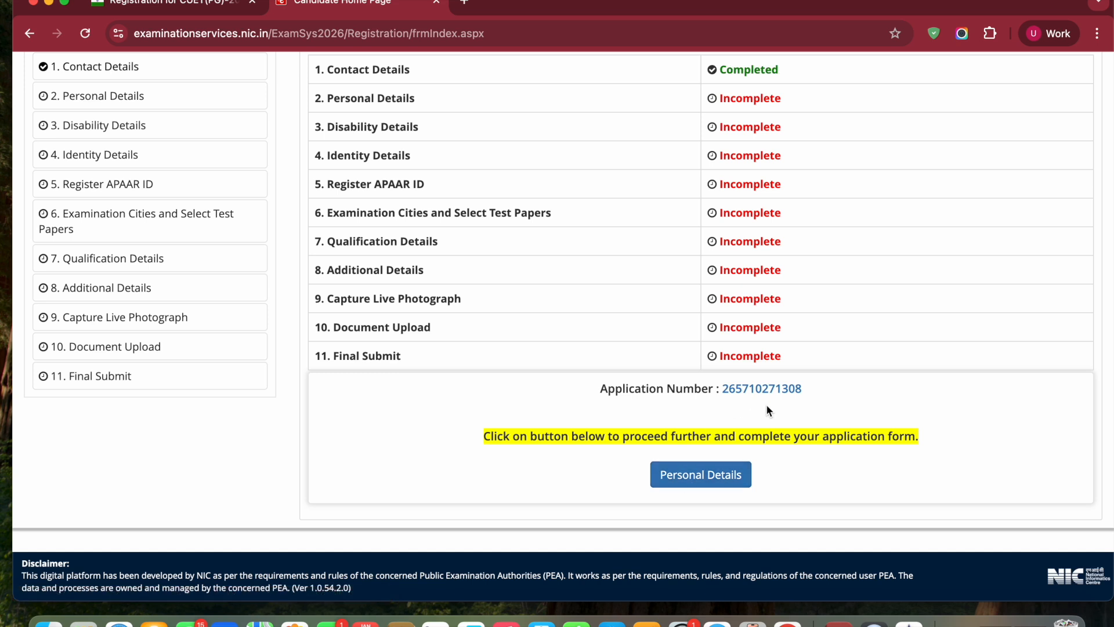
pyautogui.click(697, 485)
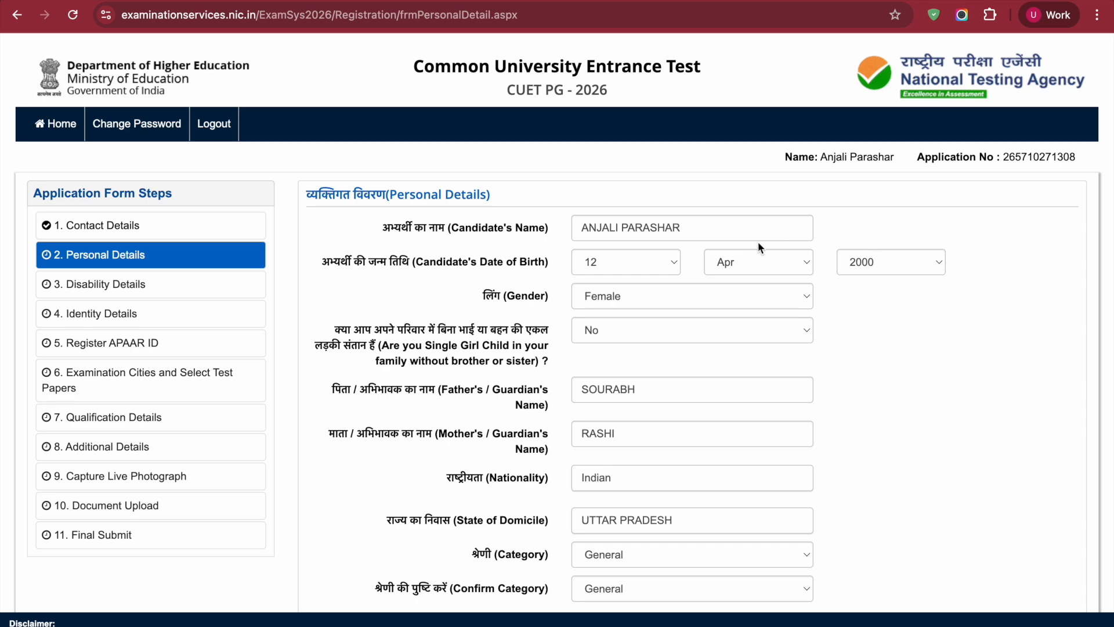
# Review the Personal Details entries and the available Category options, keeping General selected
pyautogui.scroll(-3, 852, 320)
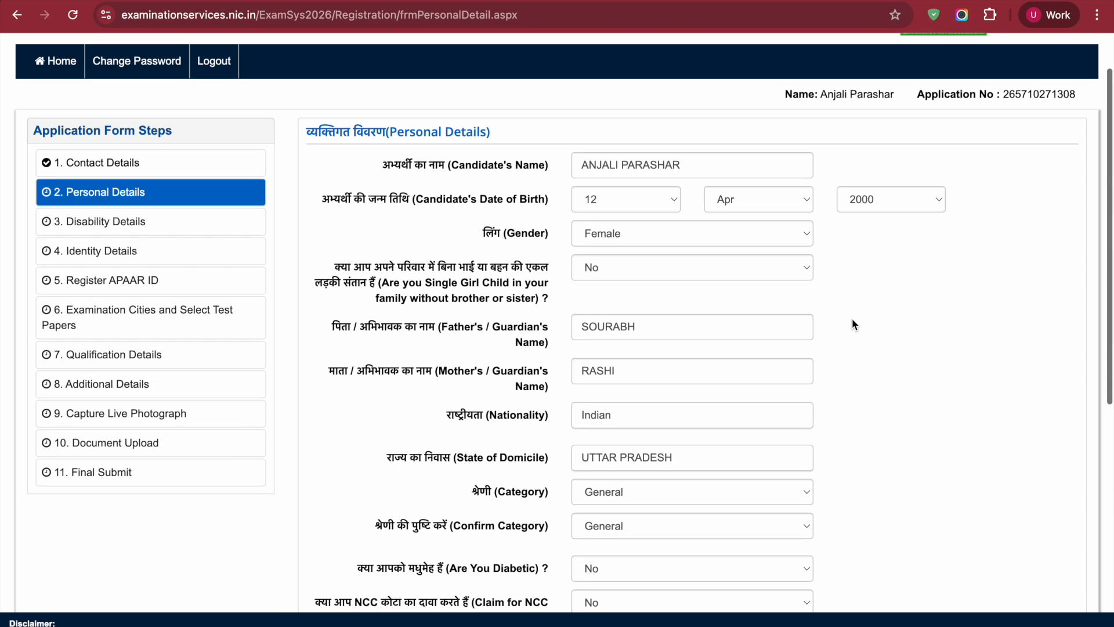
pyautogui.scroll(-3, 852, 321)
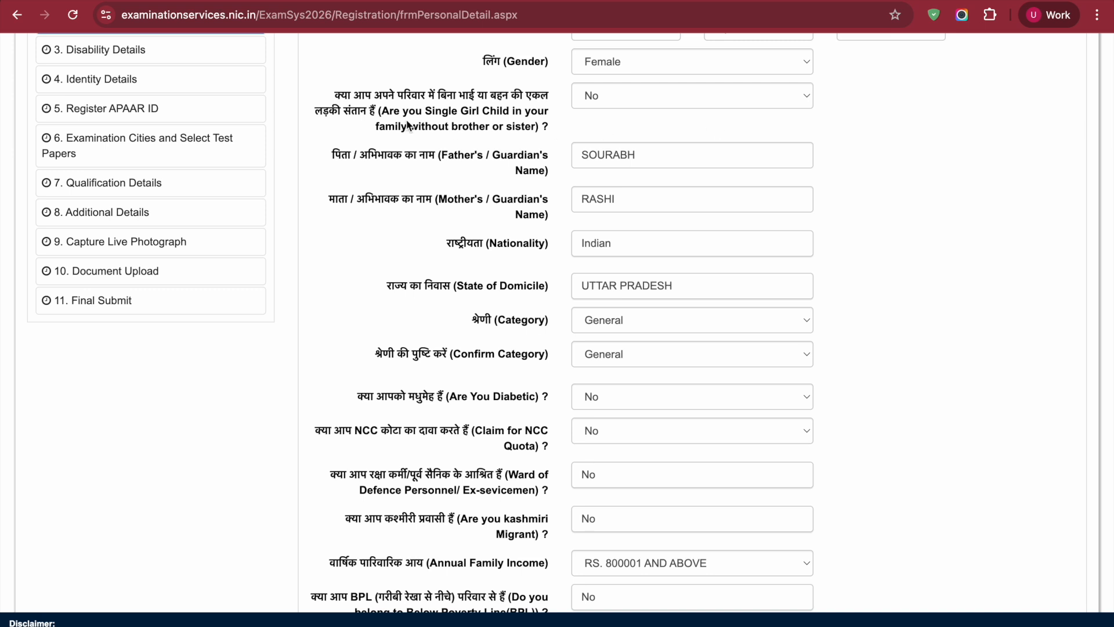
pyautogui.scroll(-5, 556, 386)
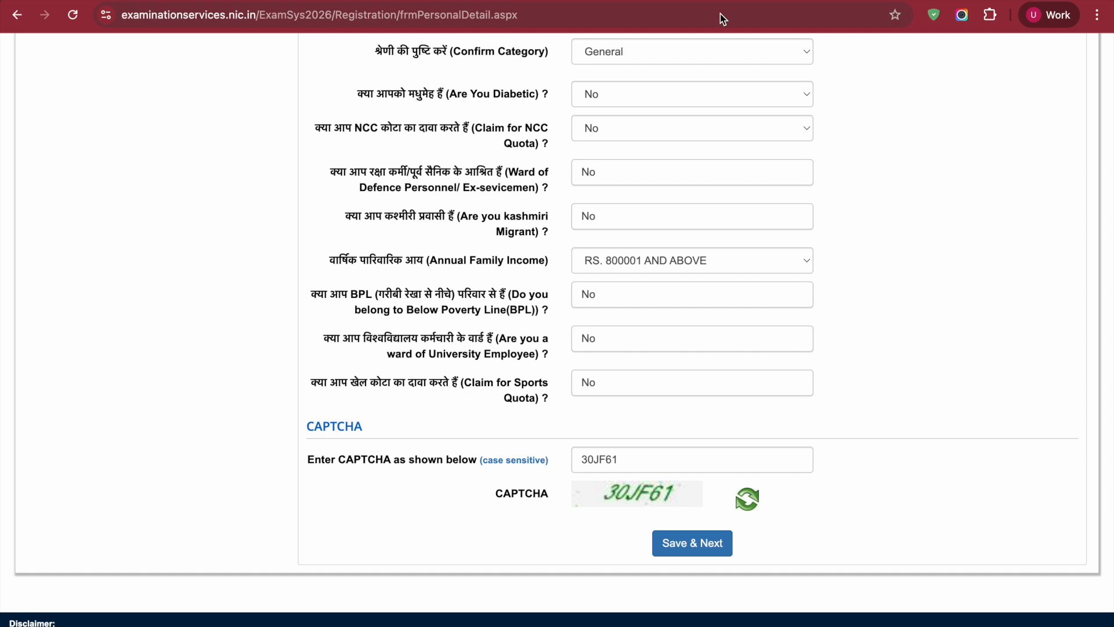
pyautogui.scroll(2, 682, 144)
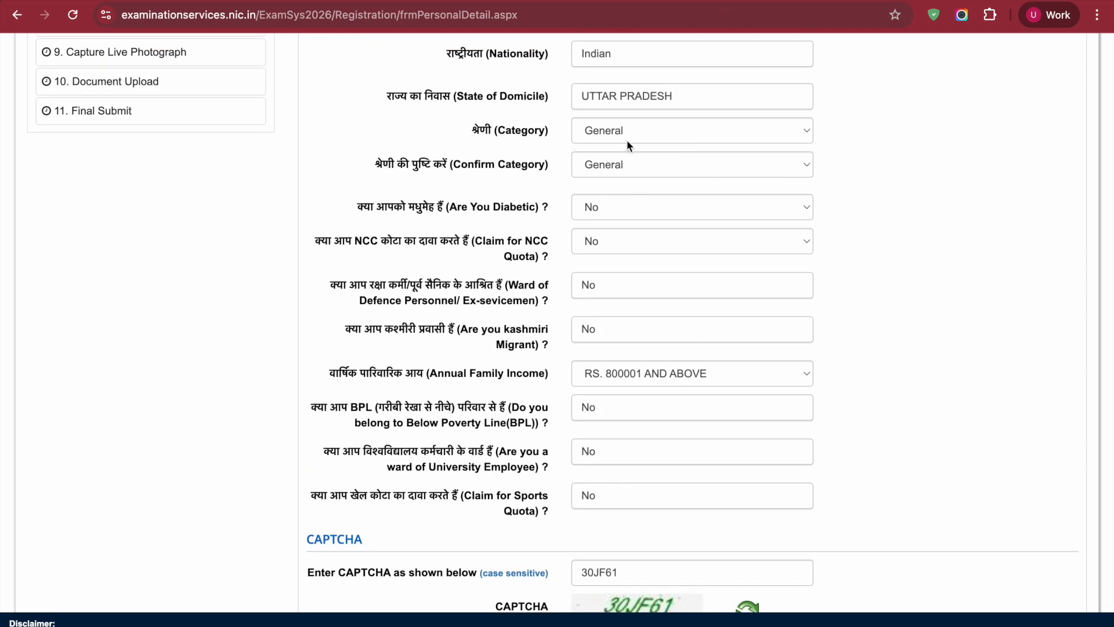
pyautogui.click(655, 140)
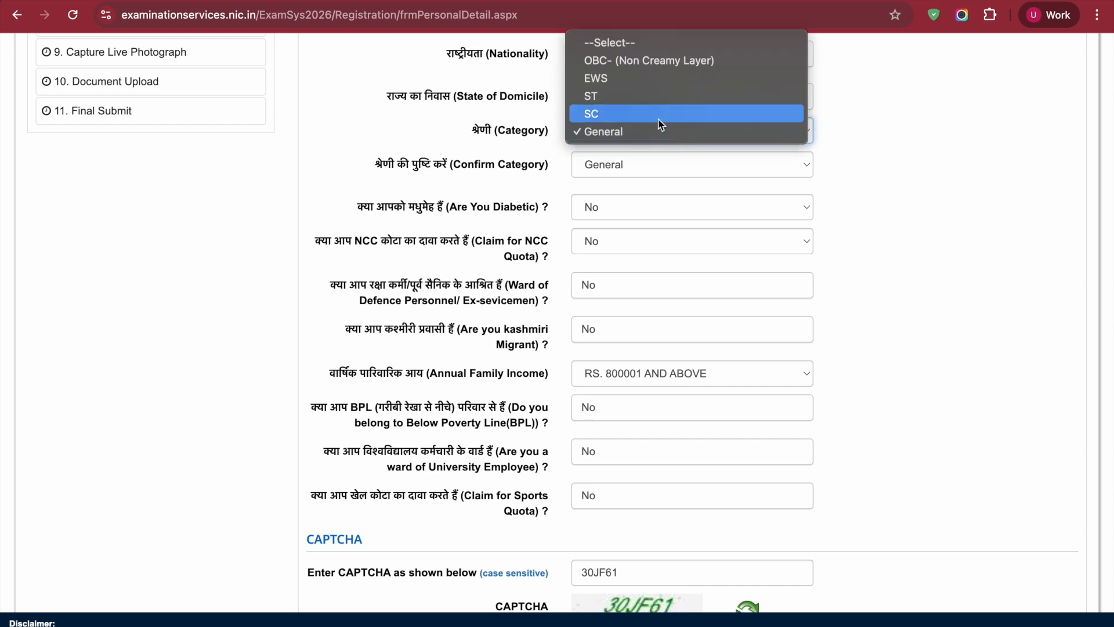
pyautogui.click(648, 135)
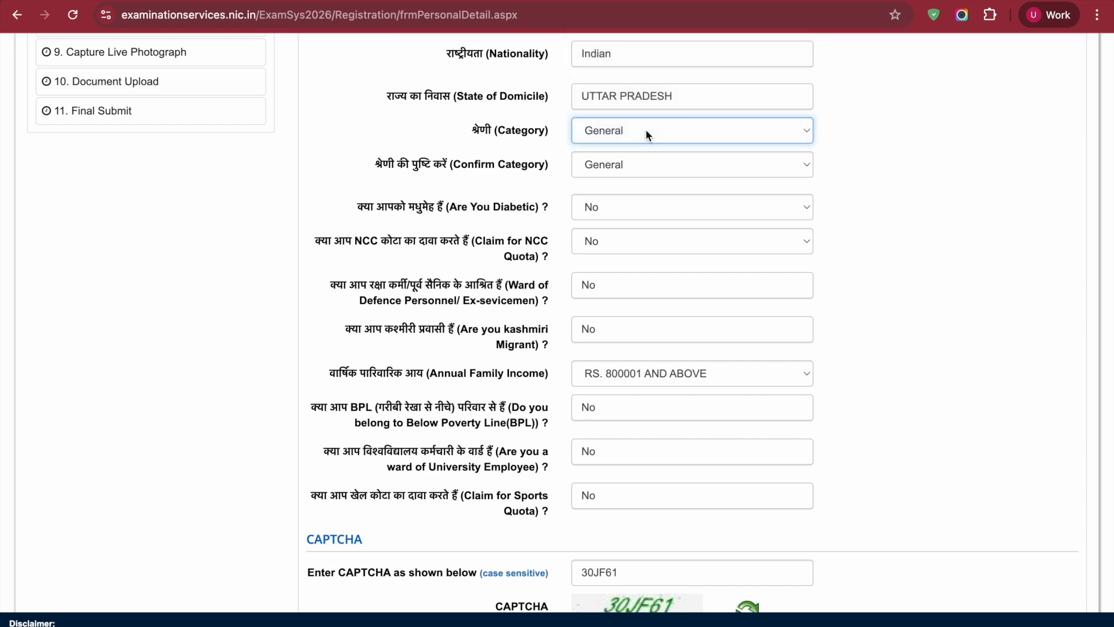
# Save the Personal Details, keep No for PwD/PwBD candidate, and submit the Disability Details section
pyautogui.scroll(1, 786, 265)
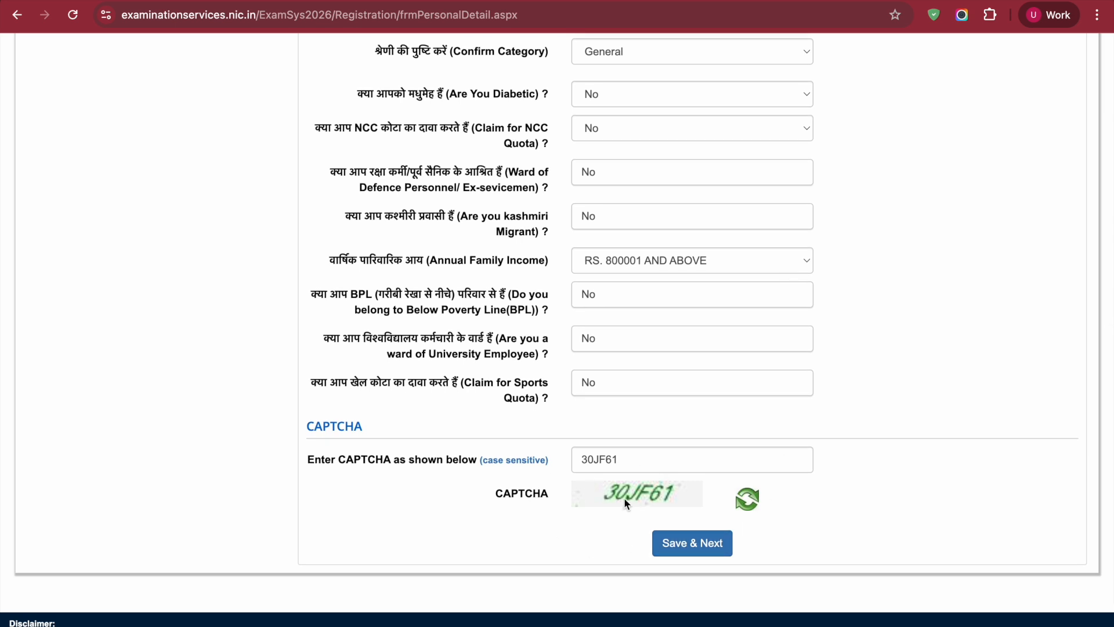
pyautogui.click(678, 545)
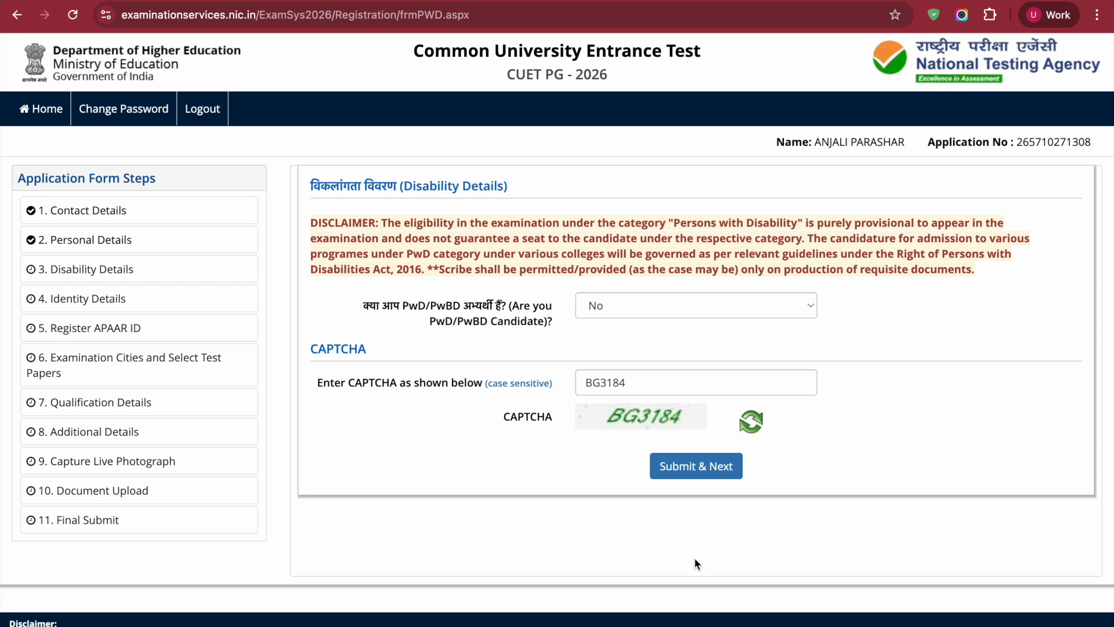
pyautogui.click(791, 314)
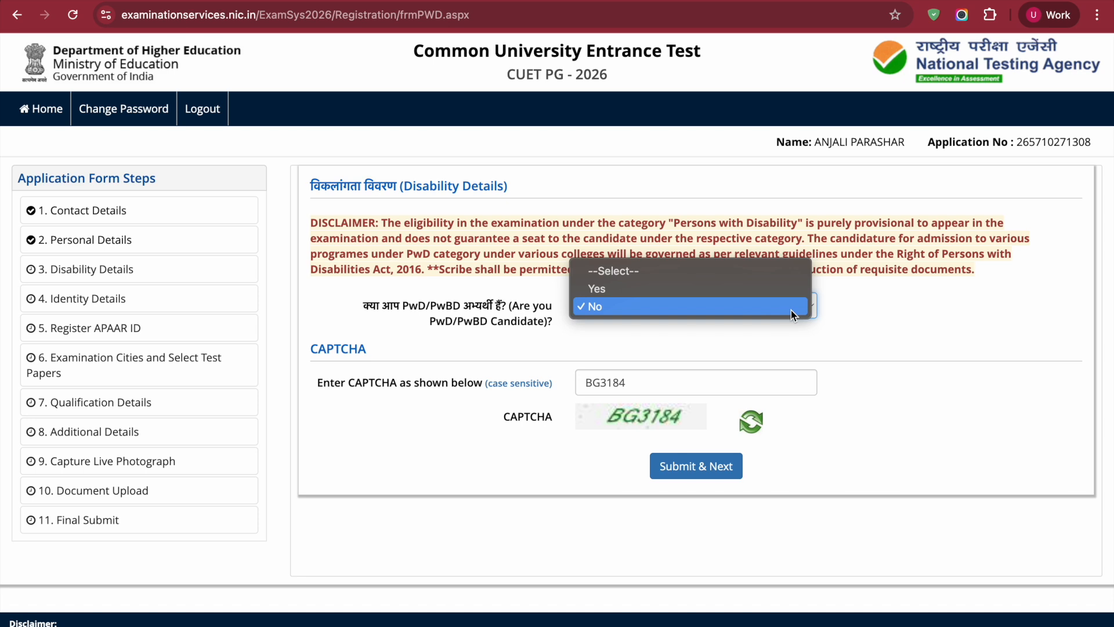
pyautogui.click(792, 310)
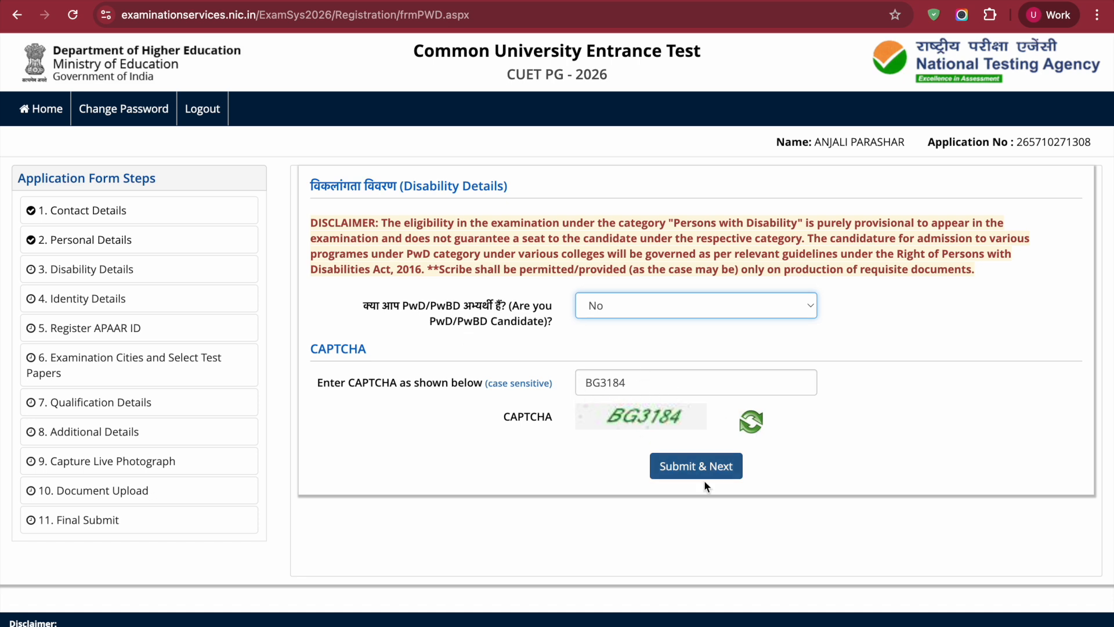
pyautogui.click(705, 465)
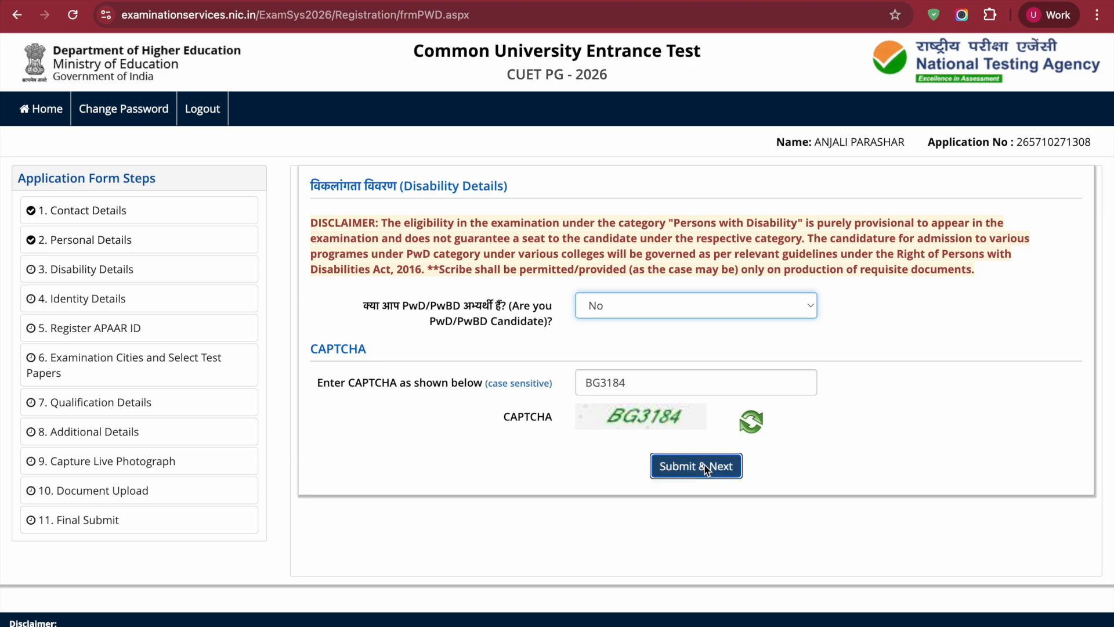
pyautogui.click(531, 385)
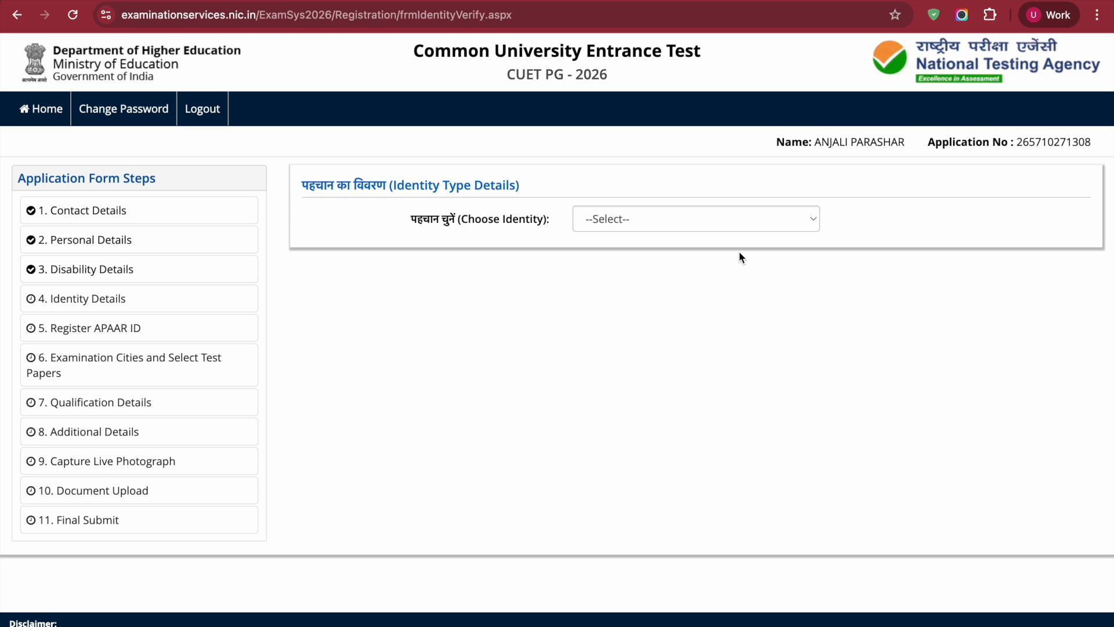
# Choose Aadhaar as the identity type and agree to share the Aadhaar number for identity verification
pyautogui.click(774, 217)
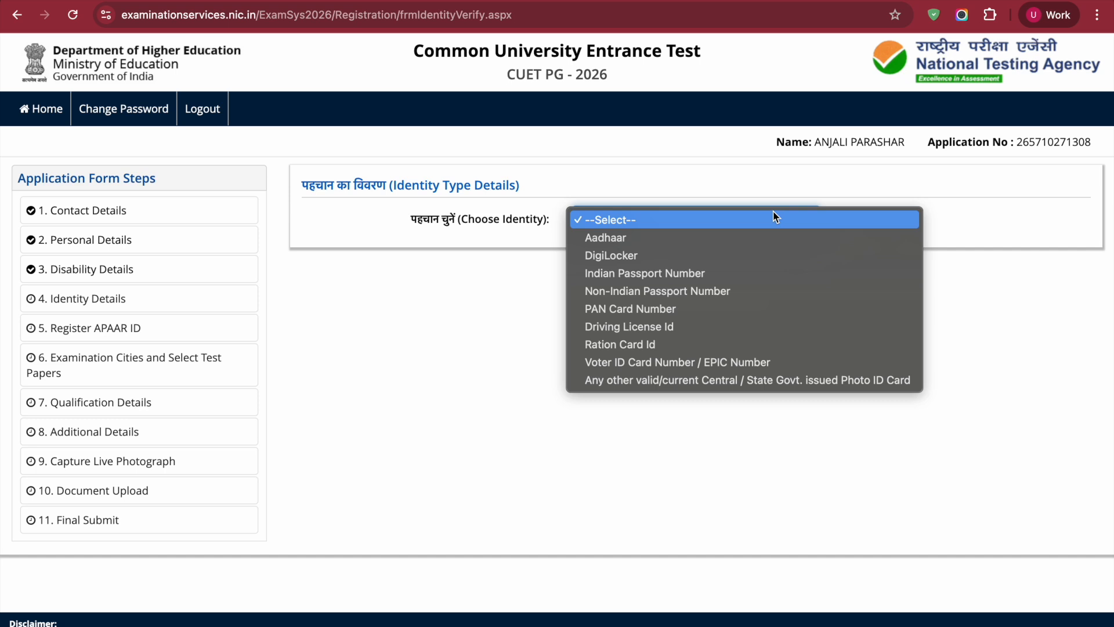
pyautogui.click(806, 247)
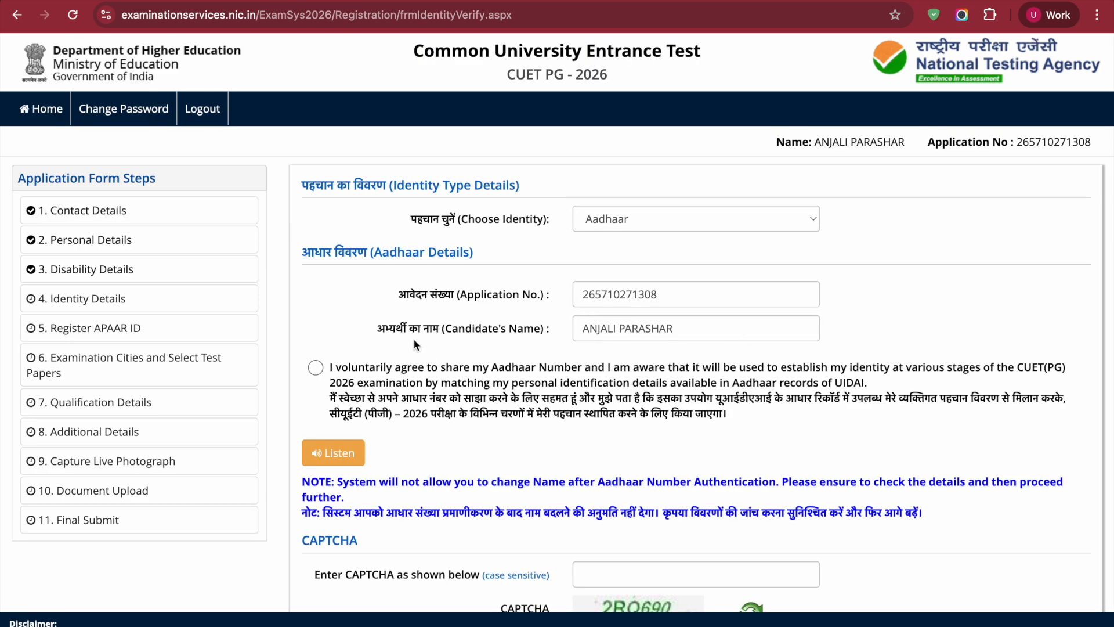
pyautogui.scroll(-1, 504, 370)
pyautogui.click(316, 295)
pyautogui.scroll(-2, 527, 365)
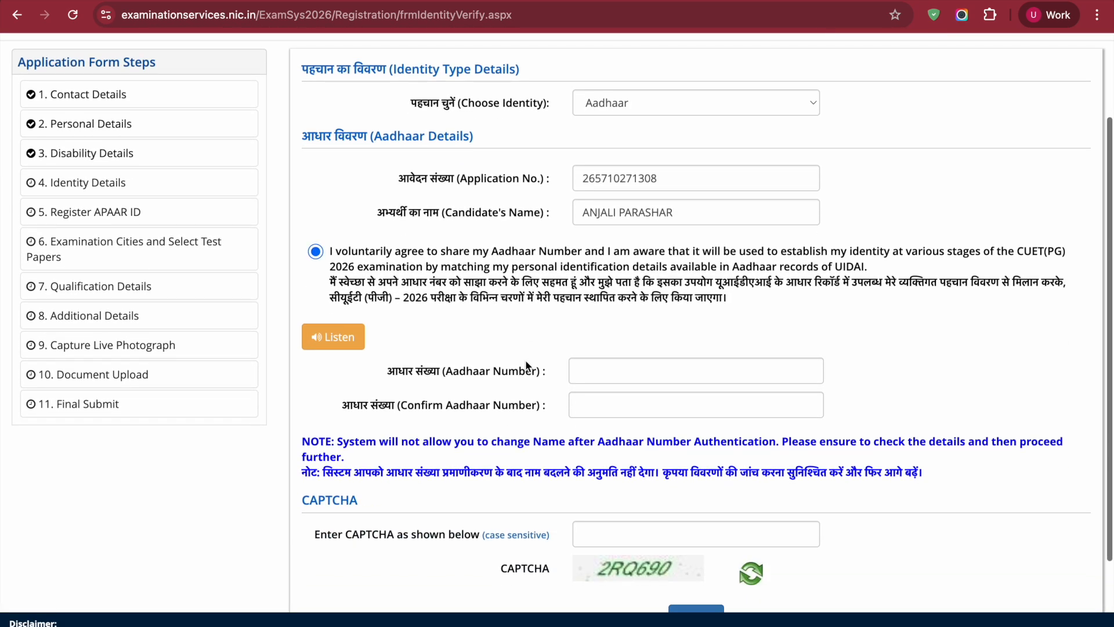
pyautogui.scroll(-2, 527, 364)
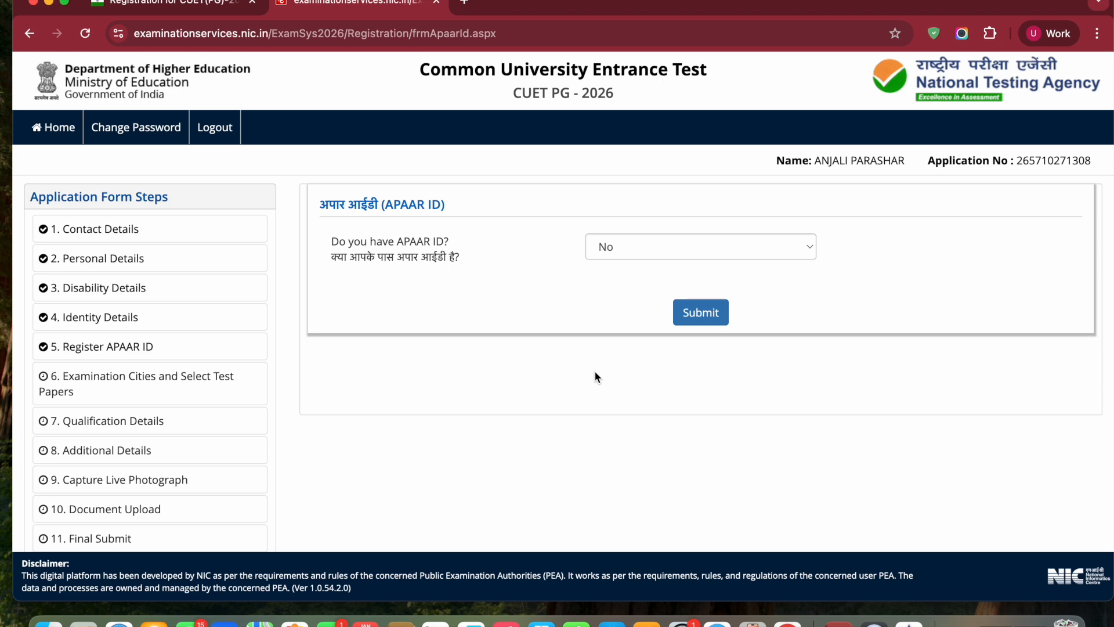
# Select No for having an APAAR ID and submit the APAAR ID section
pyautogui.click(777, 258)
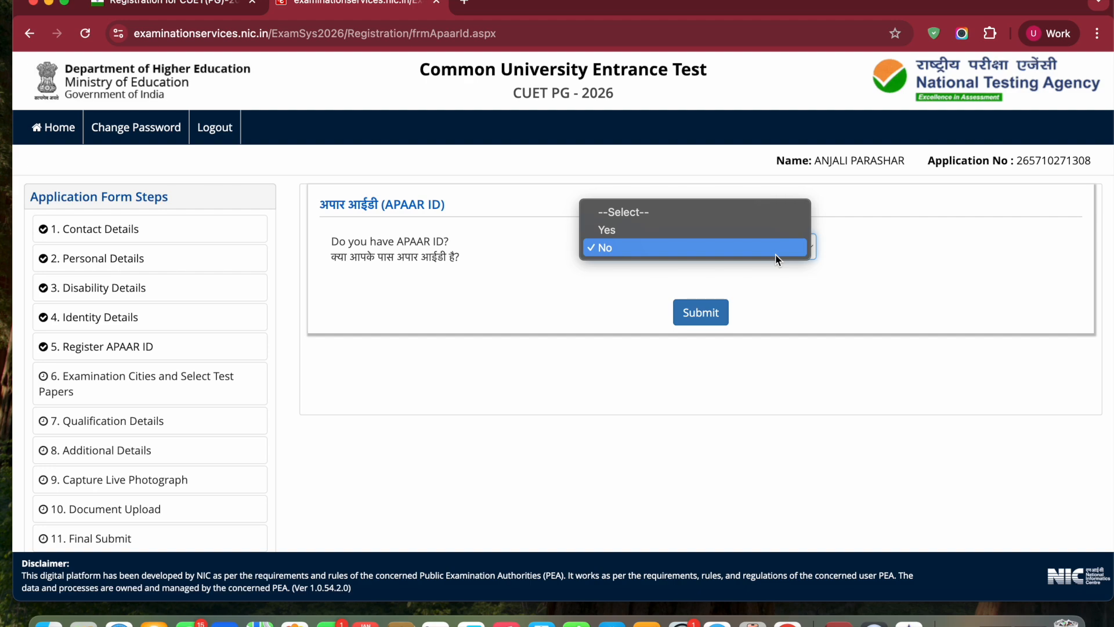
pyautogui.click(777, 256)
pyautogui.click(702, 311)
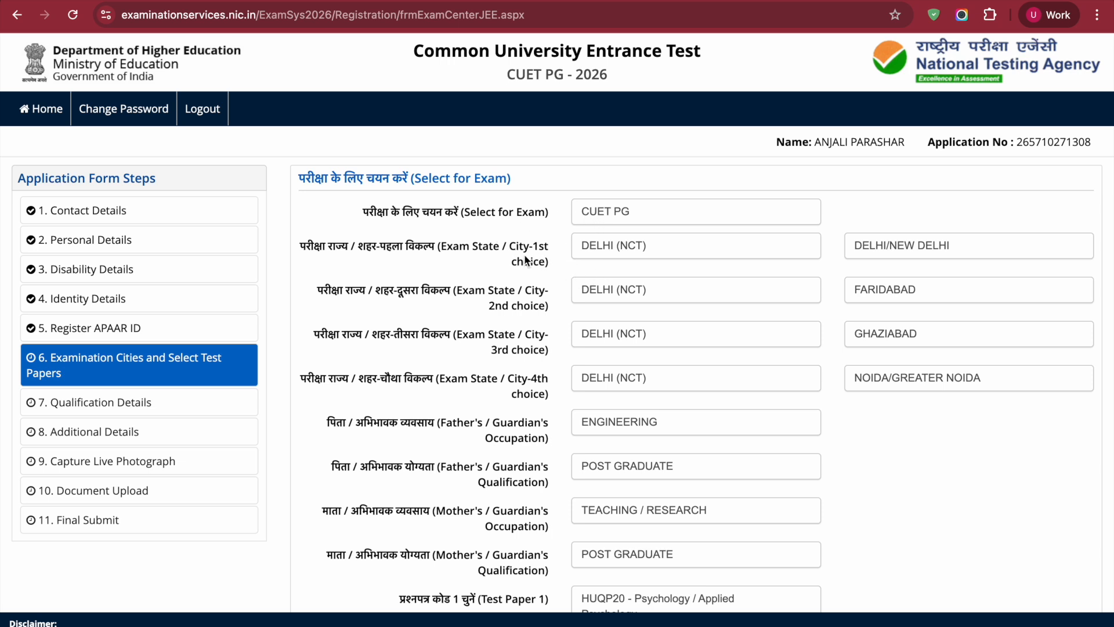
# Set the first-choice exam state to DELHI (NCT) and its exam city to DELHI/NEW DELHI
pyautogui.click(640, 248)
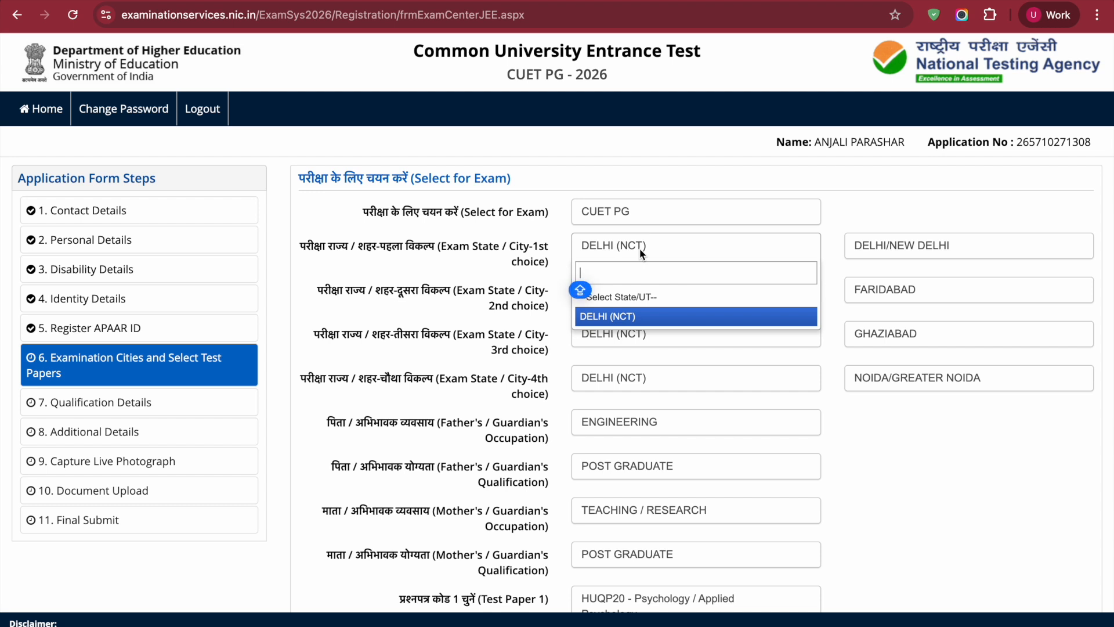
pyautogui.click(645, 317)
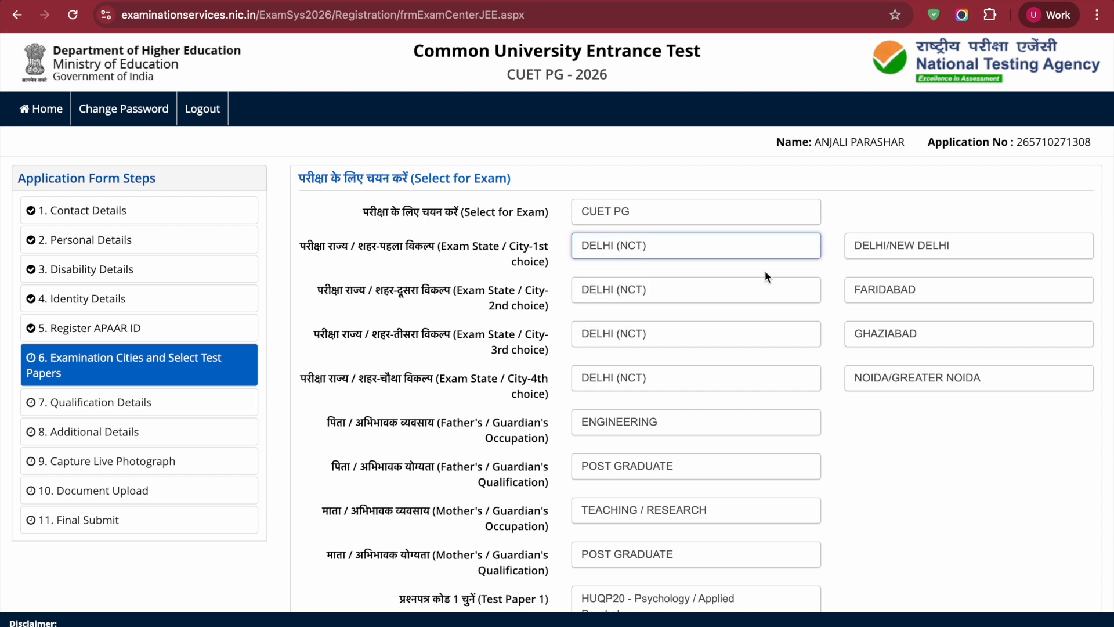
pyautogui.click(946, 251)
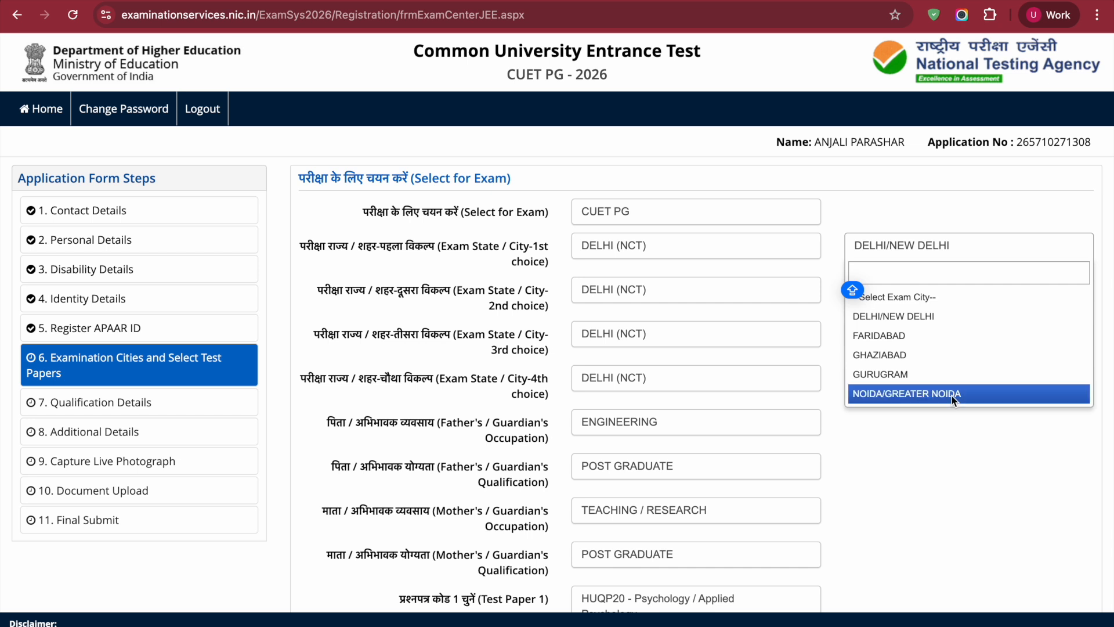
pyautogui.click(973, 315)
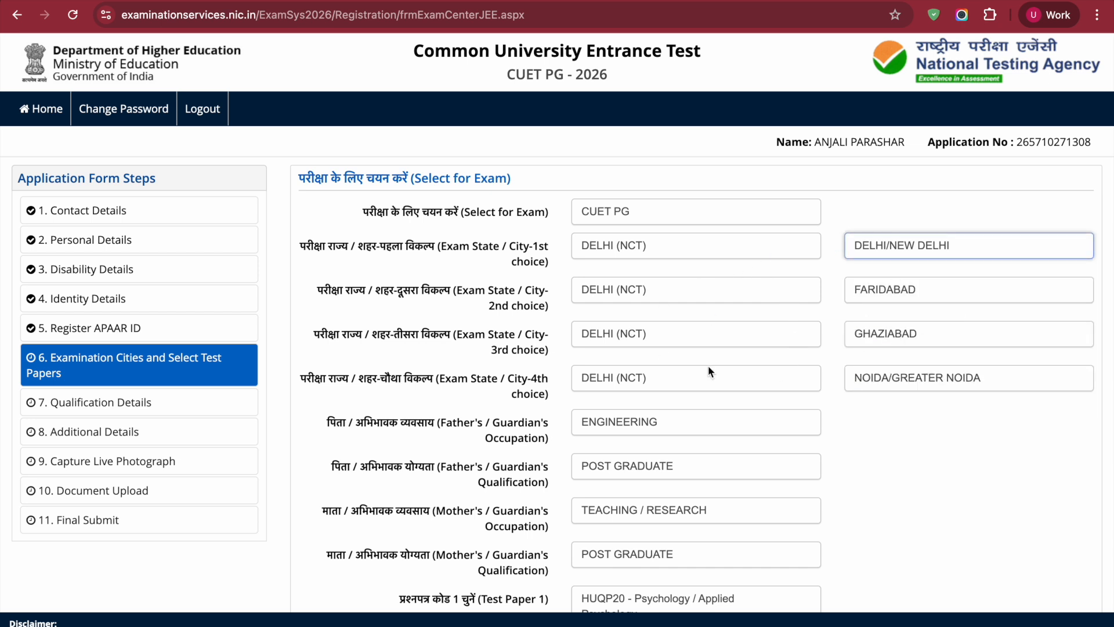
# Review the remaining exam cities, parents' details and test papers, and save the section
pyautogui.scroll(-3, 865, 349)
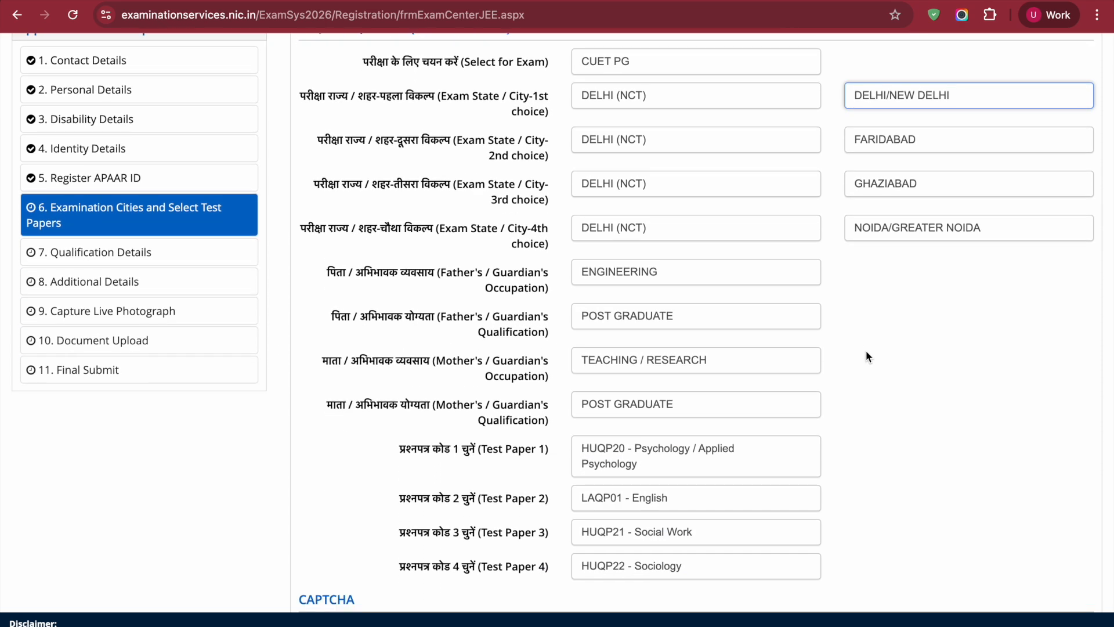
pyautogui.scroll(-2, 869, 355)
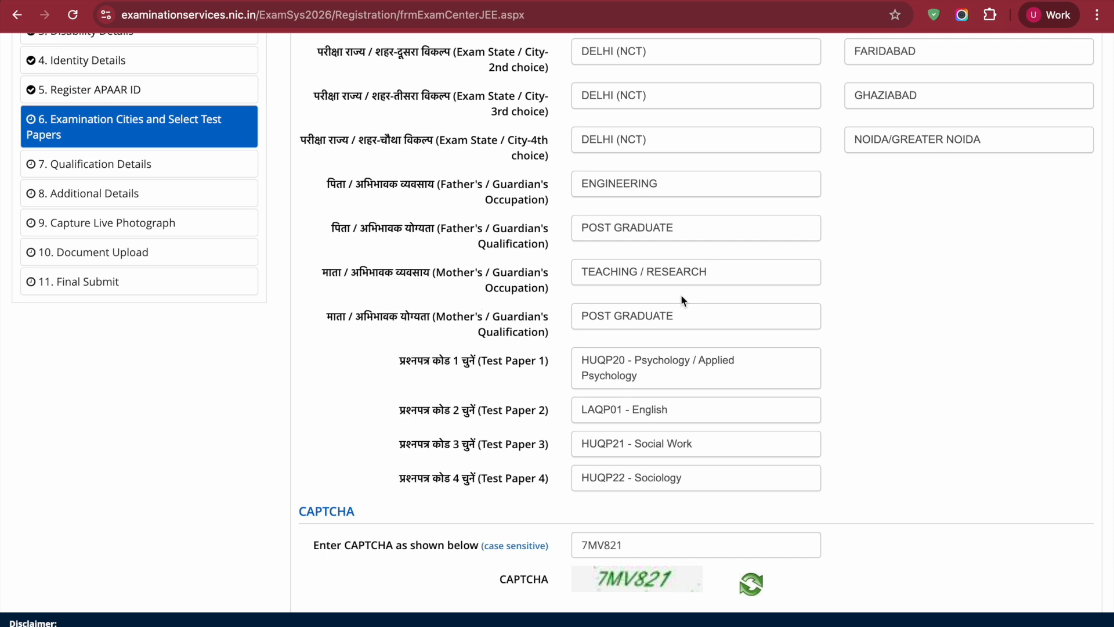
pyautogui.scroll(-2, 909, 325)
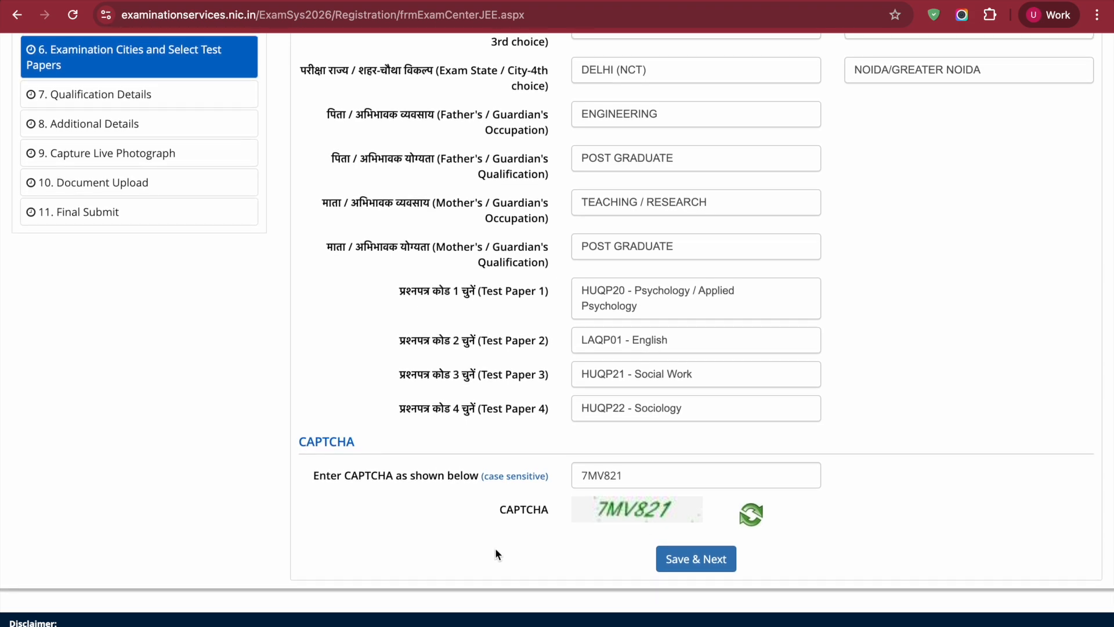
pyautogui.click(694, 557)
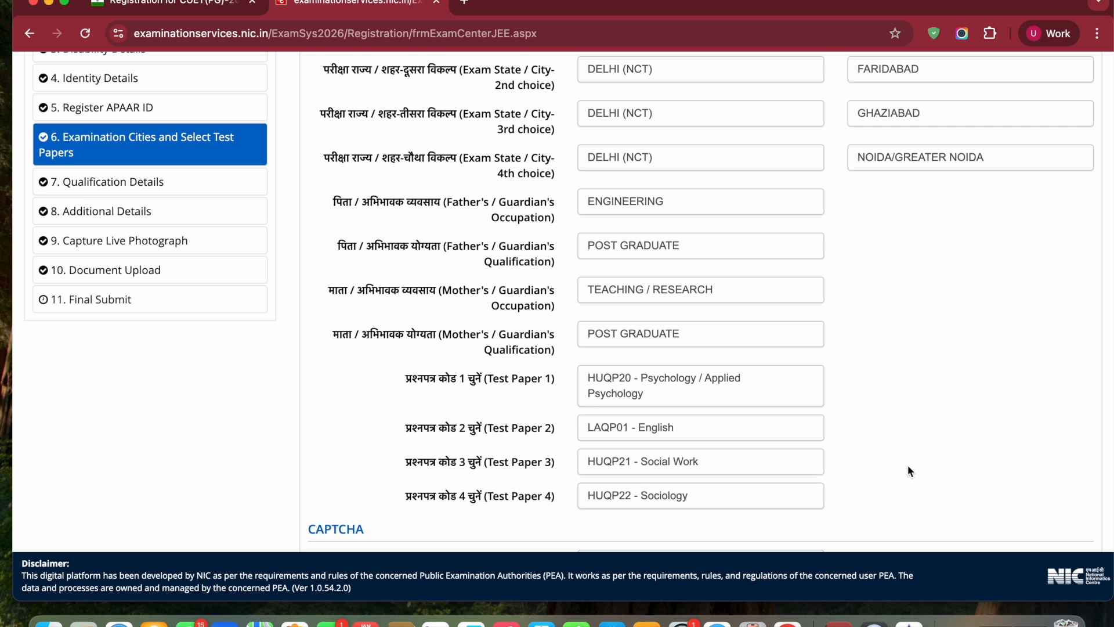
# Change Test Paper 3 and Test Paper 4 to Not Applicable / Not Required
pyautogui.click(747, 460)
pyautogui.scroll(10, 724, 518)
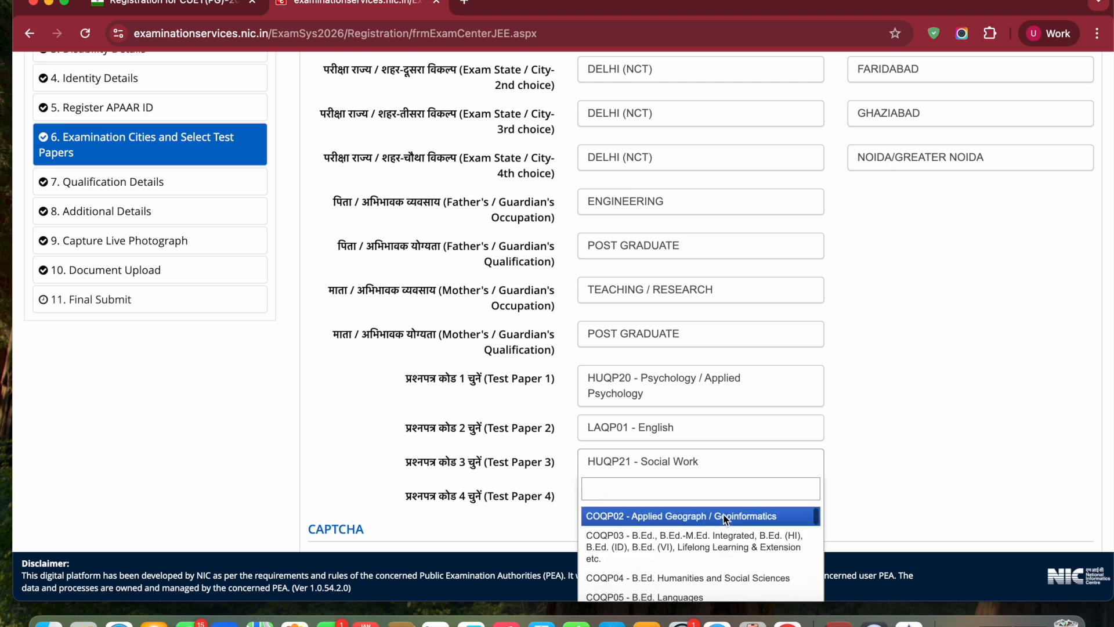
pyautogui.scroll(3, 724, 518)
pyautogui.click(720, 531)
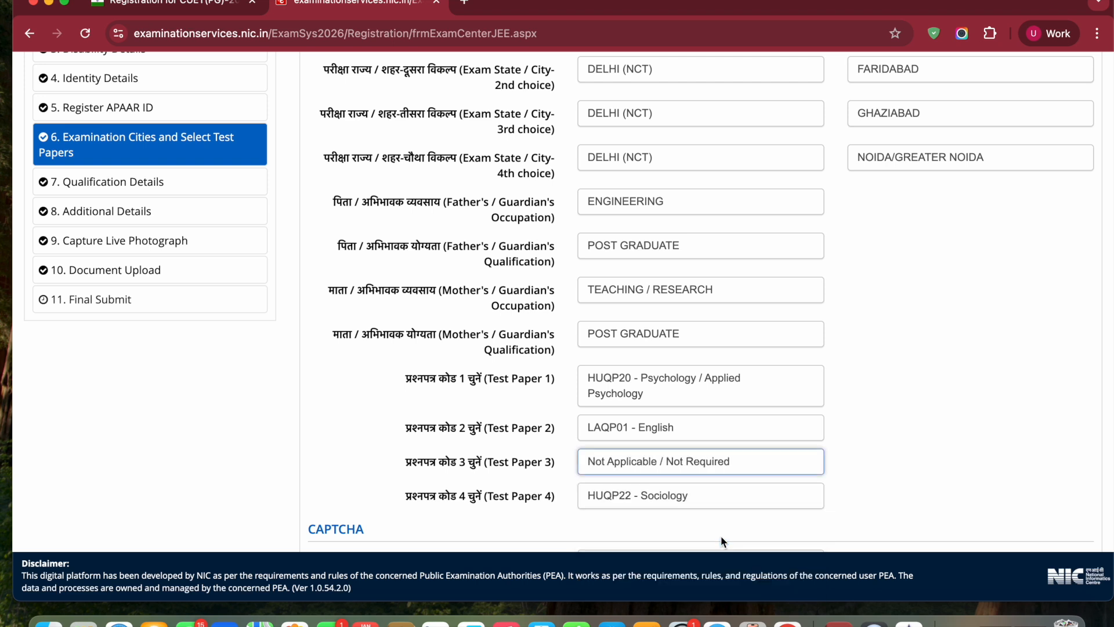
pyautogui.click(762, 498)
pyautogui.scroll(5, 732, 534)
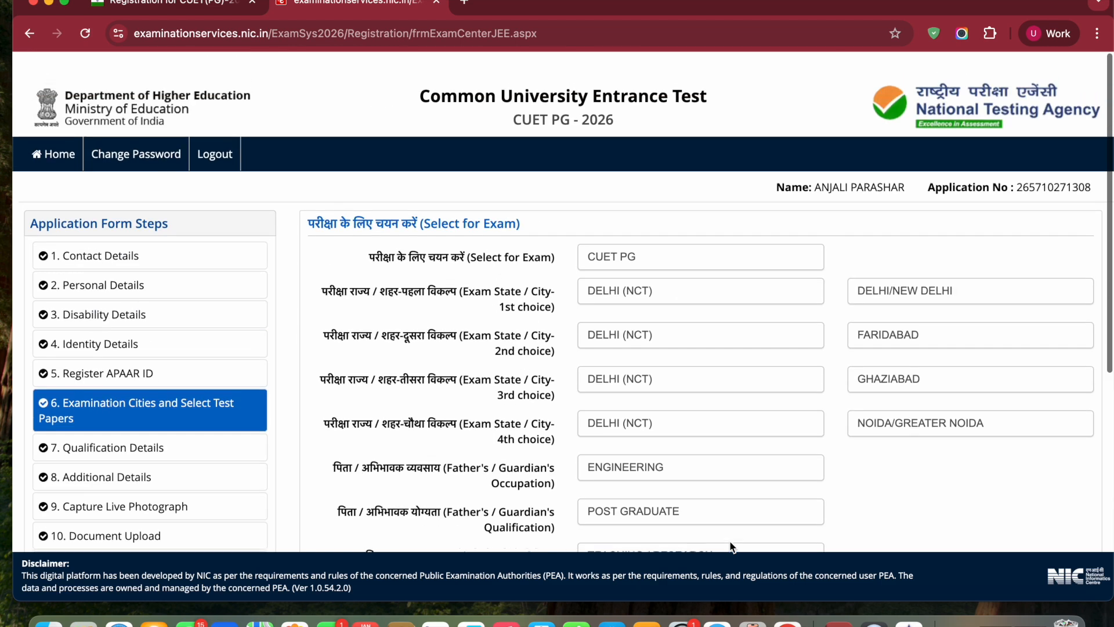
pyautogui.scroll(-5, 942, 436)
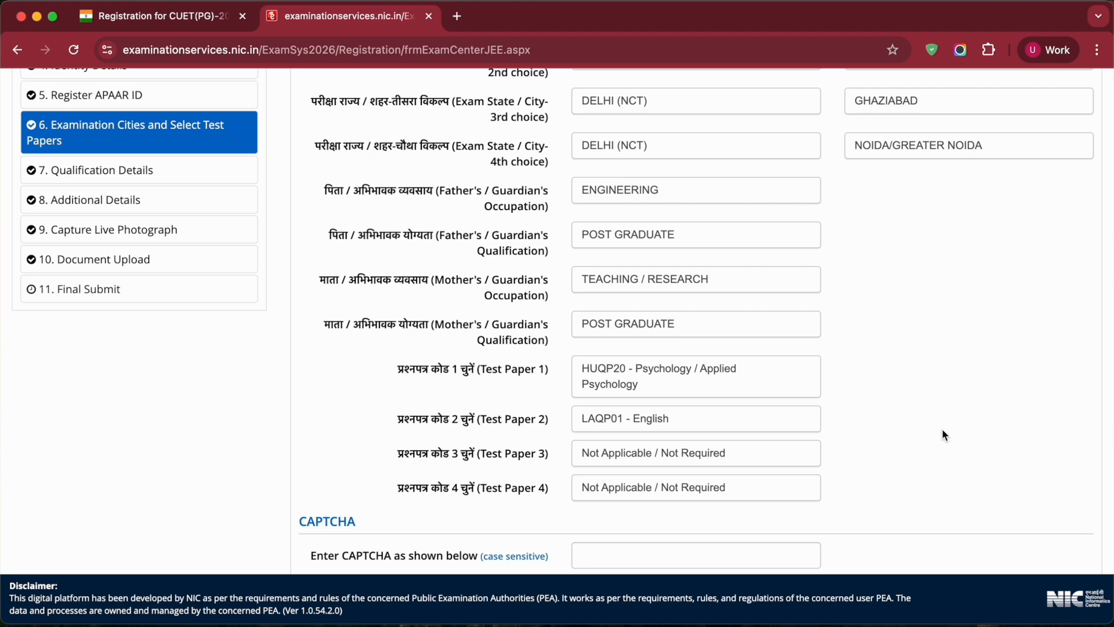
pyautogui.scroll(-3, 941, 432)
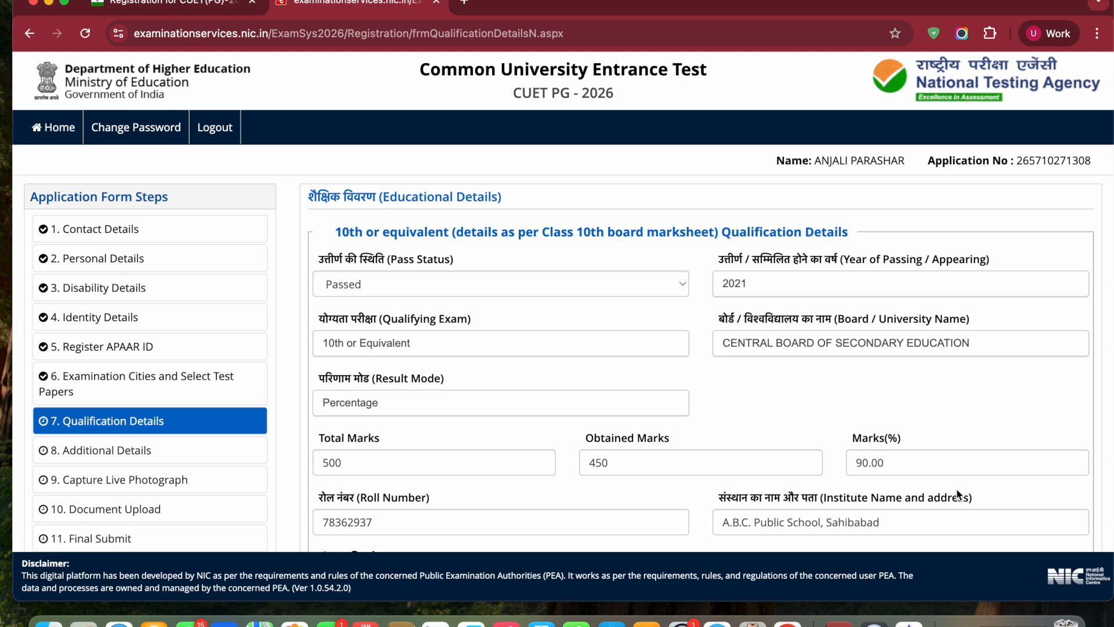
# Keep Passed as the pass status in the Class 10th qualification details
pyautogui.scroll(-2, 717, 354)
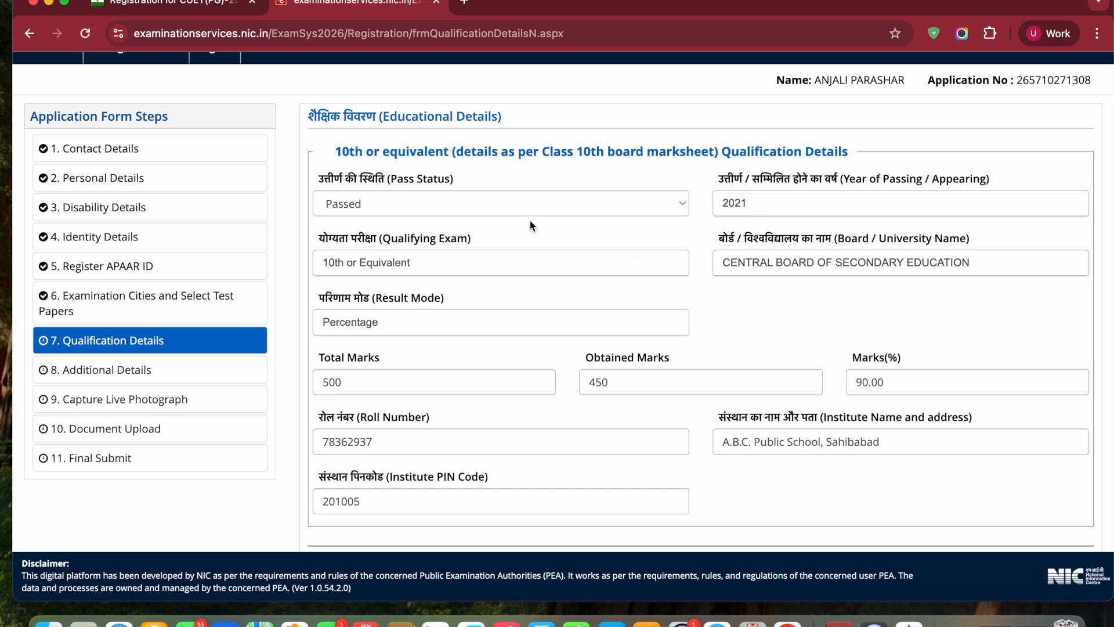
pyautogui.click(611, 208)
pyautogui.click(611, 209)
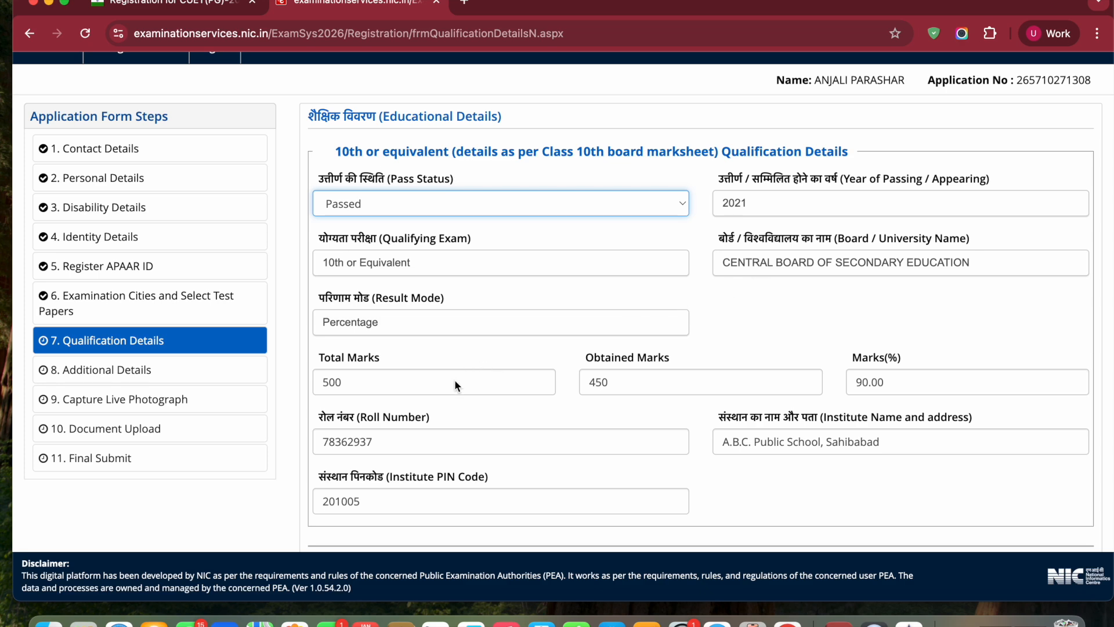
# In the Graduate Qualification Details, set the pass status to Appearing and the qualifying exam to B.A
pyautogui.scroll(-5, 663, 385)
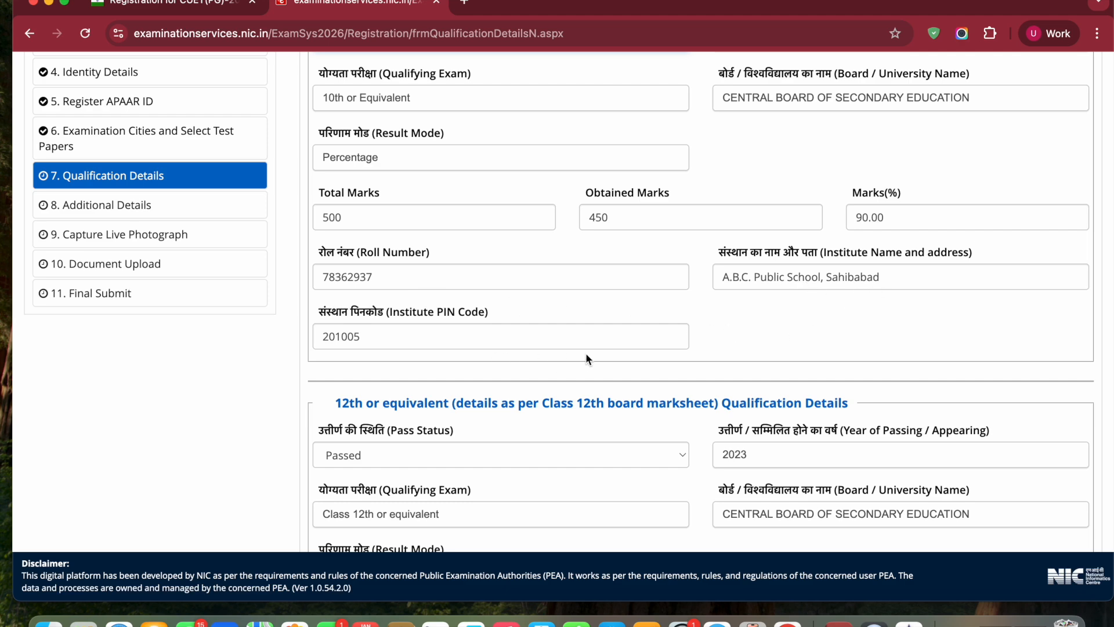
pyautogui.scroll(-7, 524, 355)
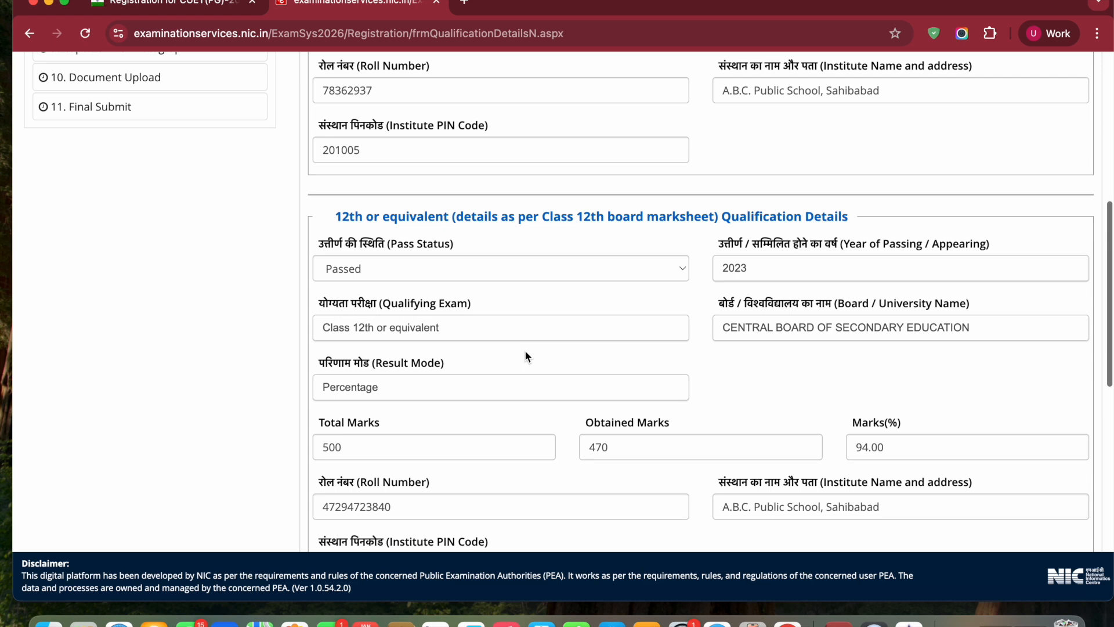
pyautogui.scroll(-11, 678, 357)
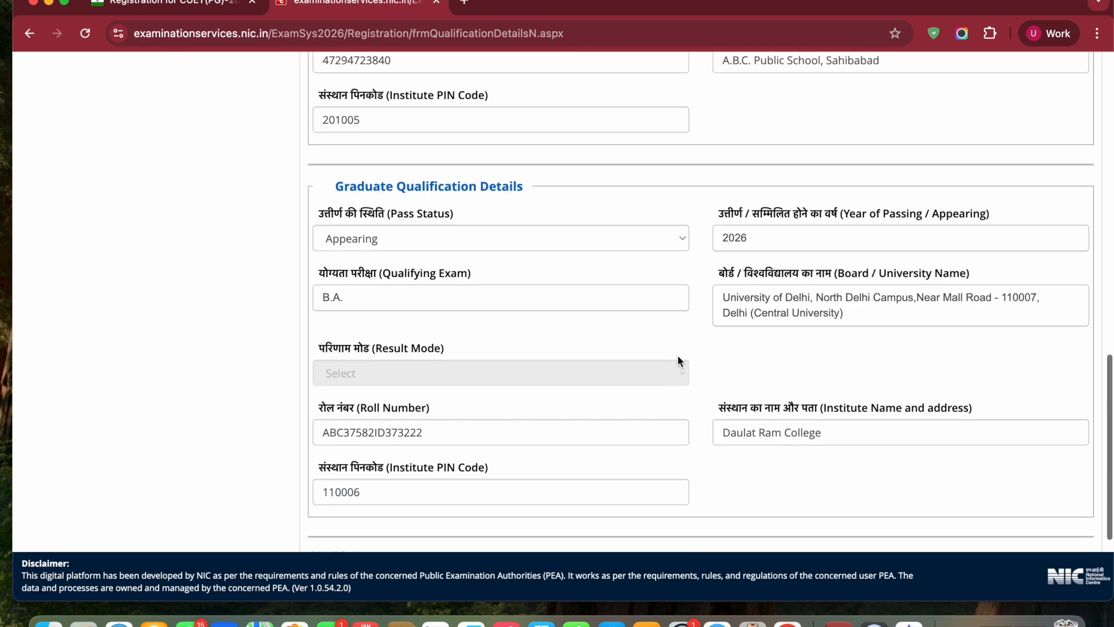
pyautogui.click(623, 244)
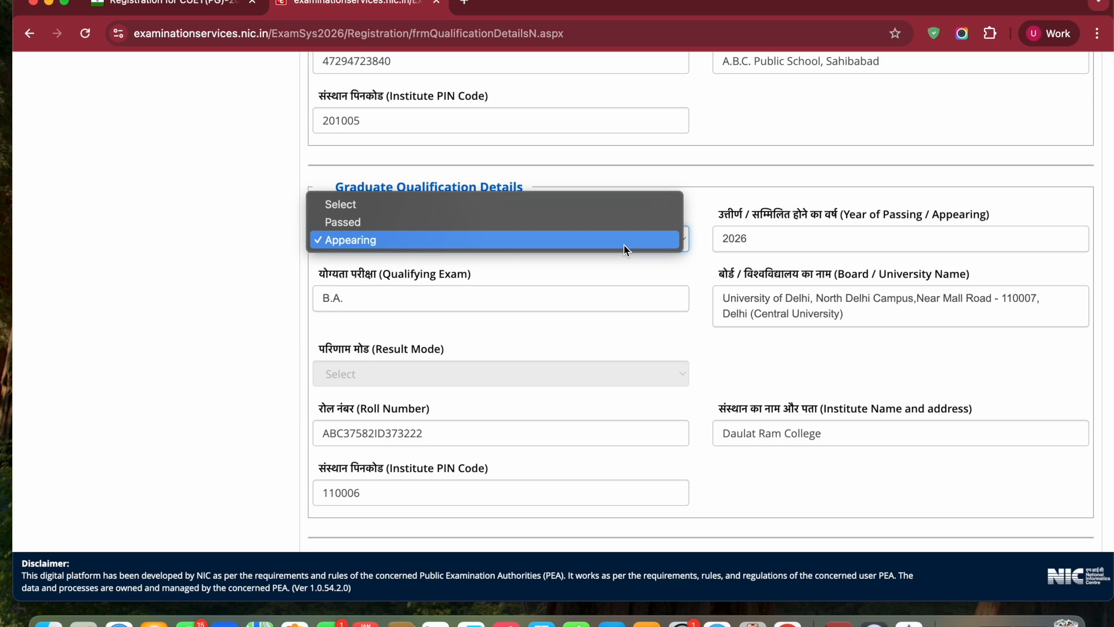
pyautogui.click(624, 245)
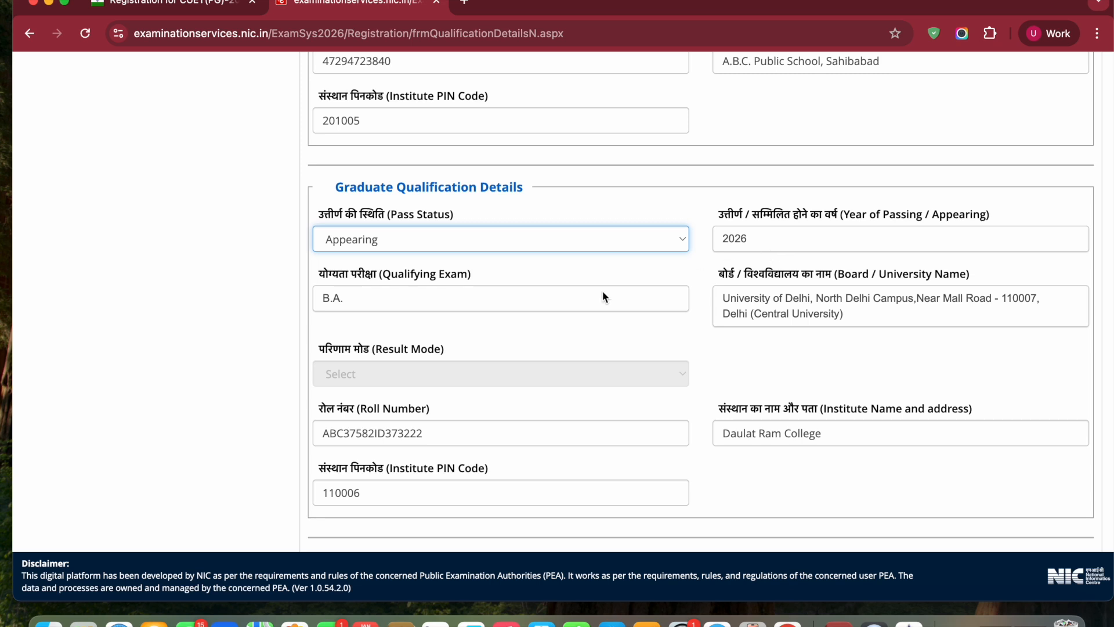
pyautogui.click(390, 300)
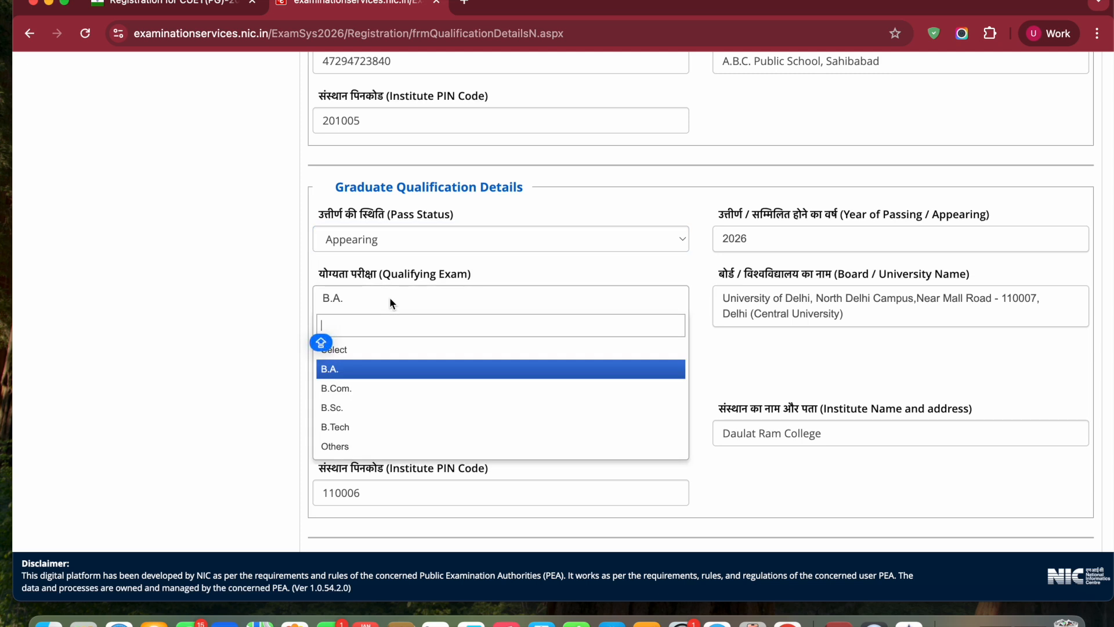
pyautogui.click(401, 370)
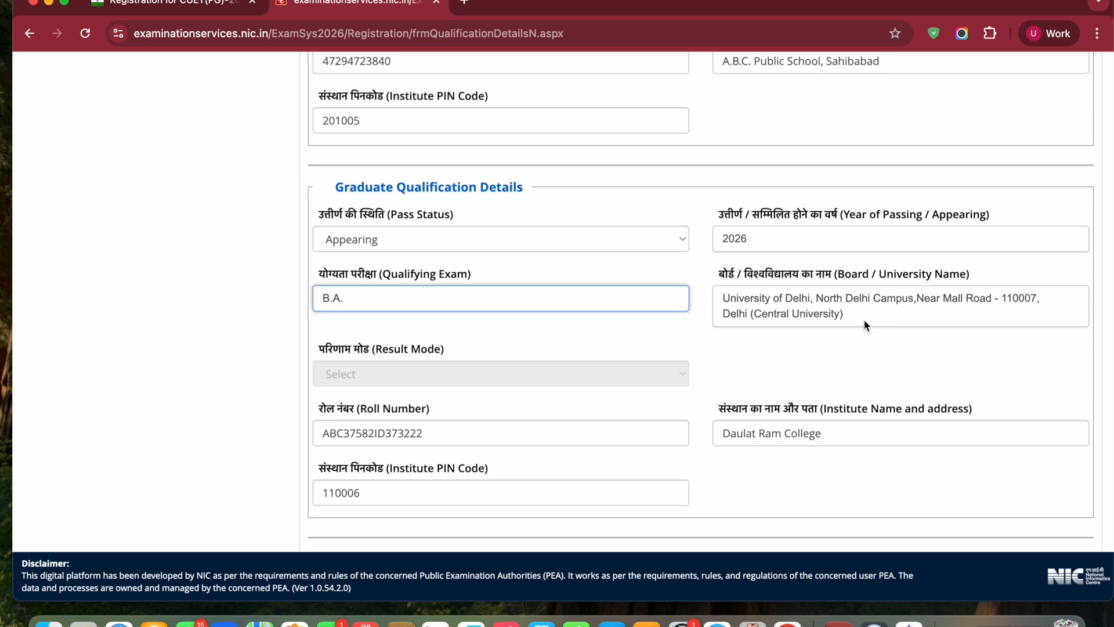
pyautogui.scroll(-3, 683, 362)
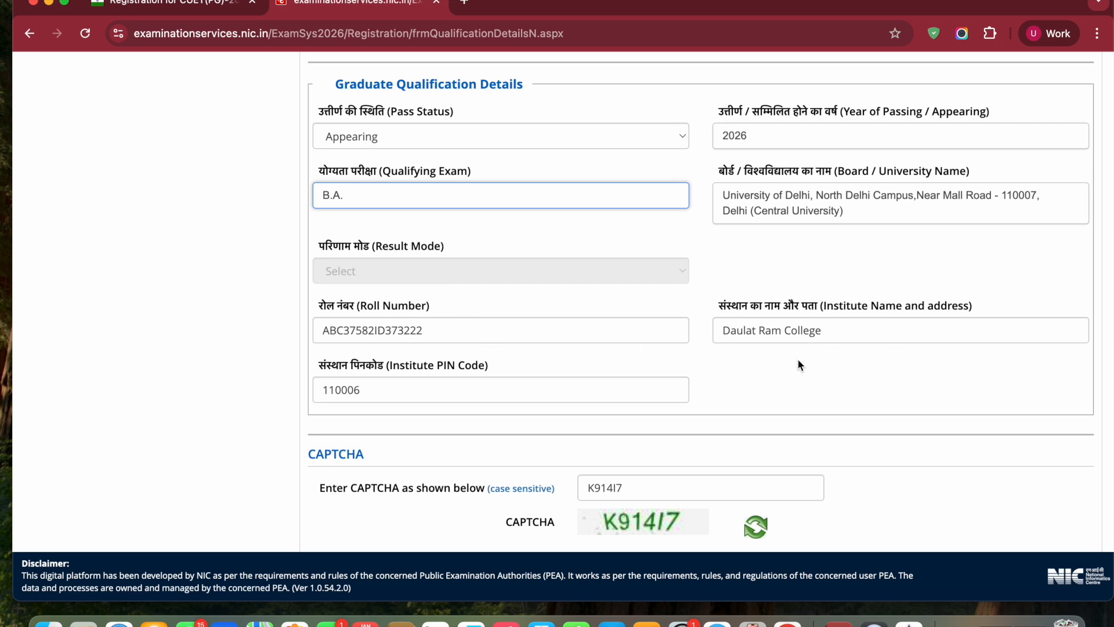
# Save the qualification details, and in Additional Details answer No to the twin question and save that section
pyautogui.scroll(-3, 570, 406)
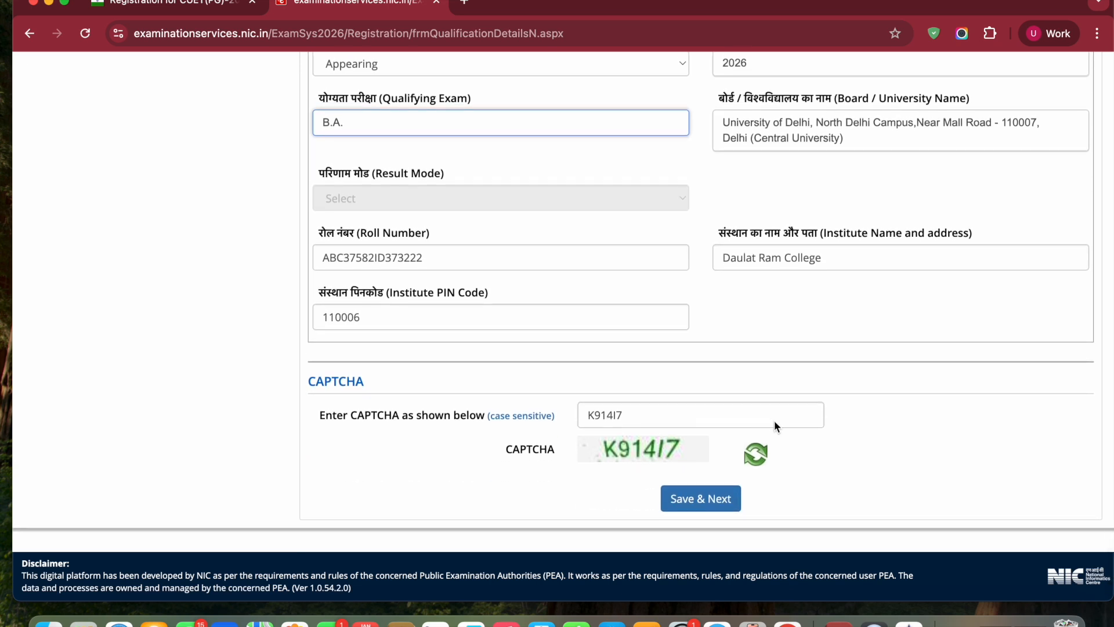
pyautogui.click(694, 501)
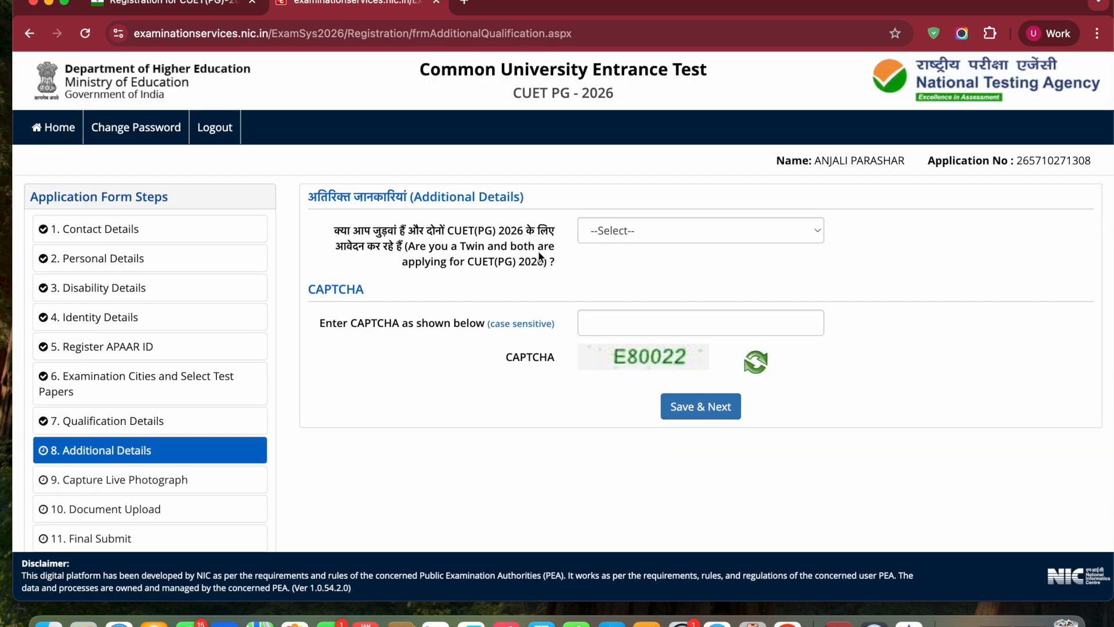
pyautogui.click(668, 231)
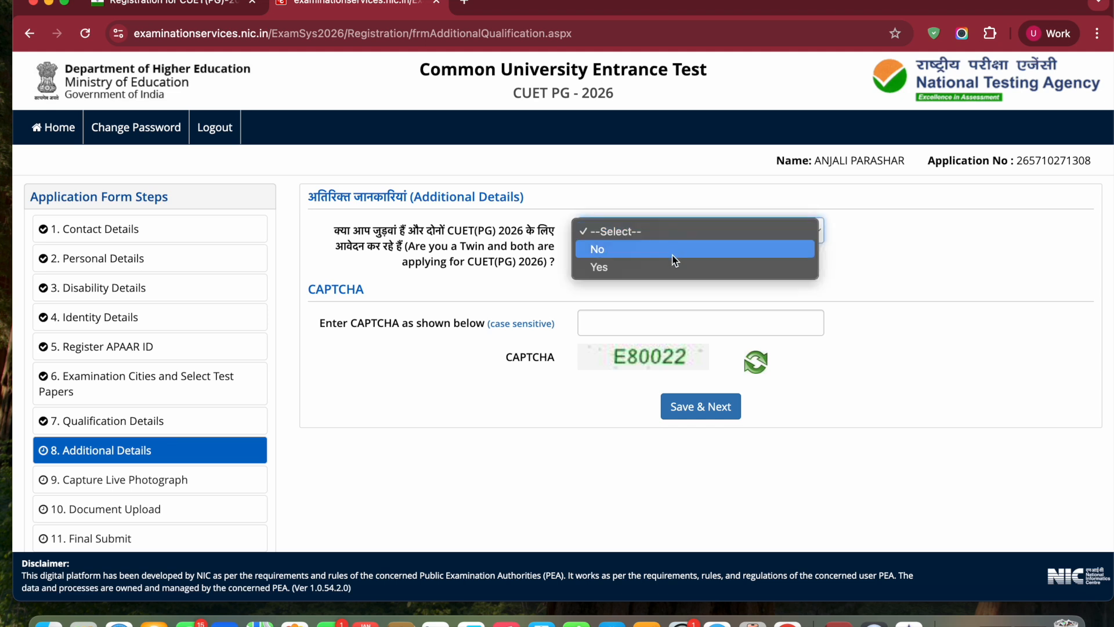
pyautogui.click(702, 250)
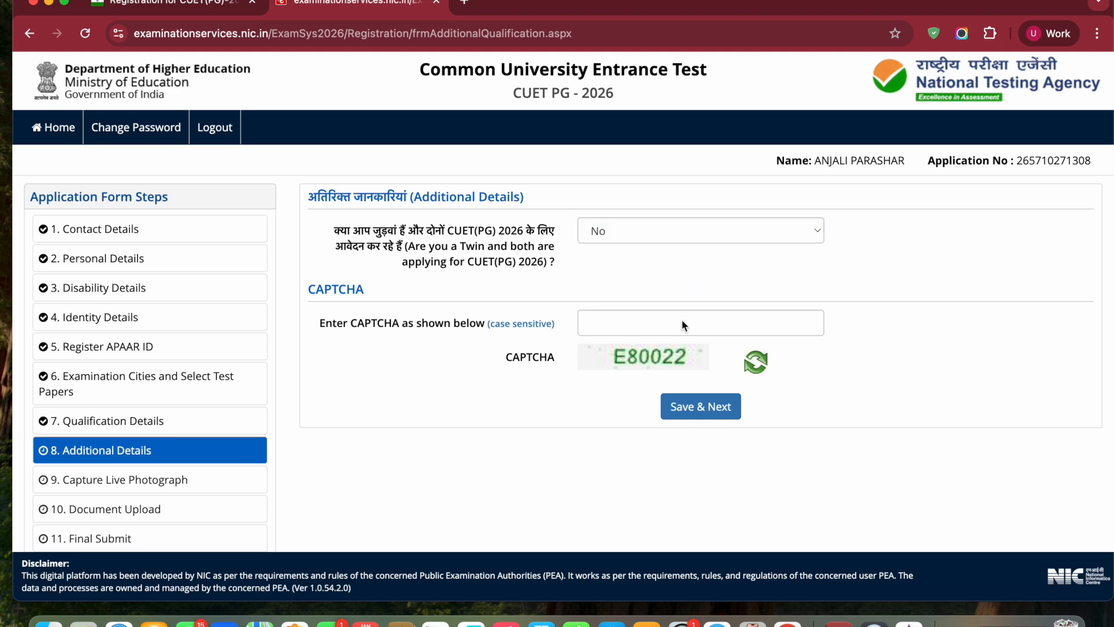
pyautogui.click(711, 406)
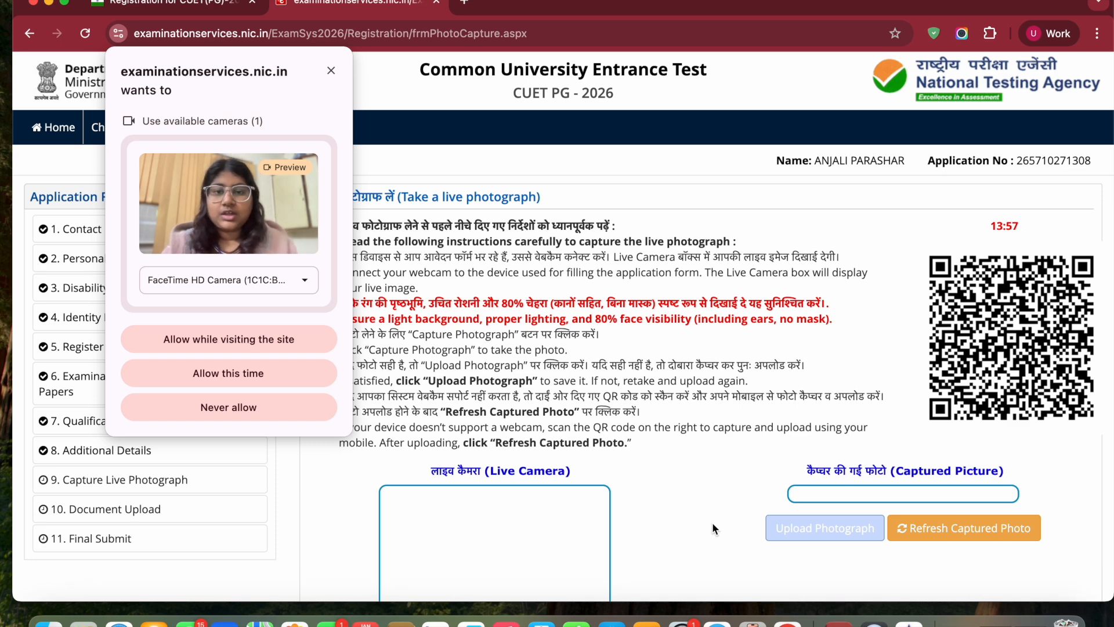
# Allow camera access for this time, capture and upload the candidate's live photograph, and save the section
pyautogui.scroll(-3, 716, 521)
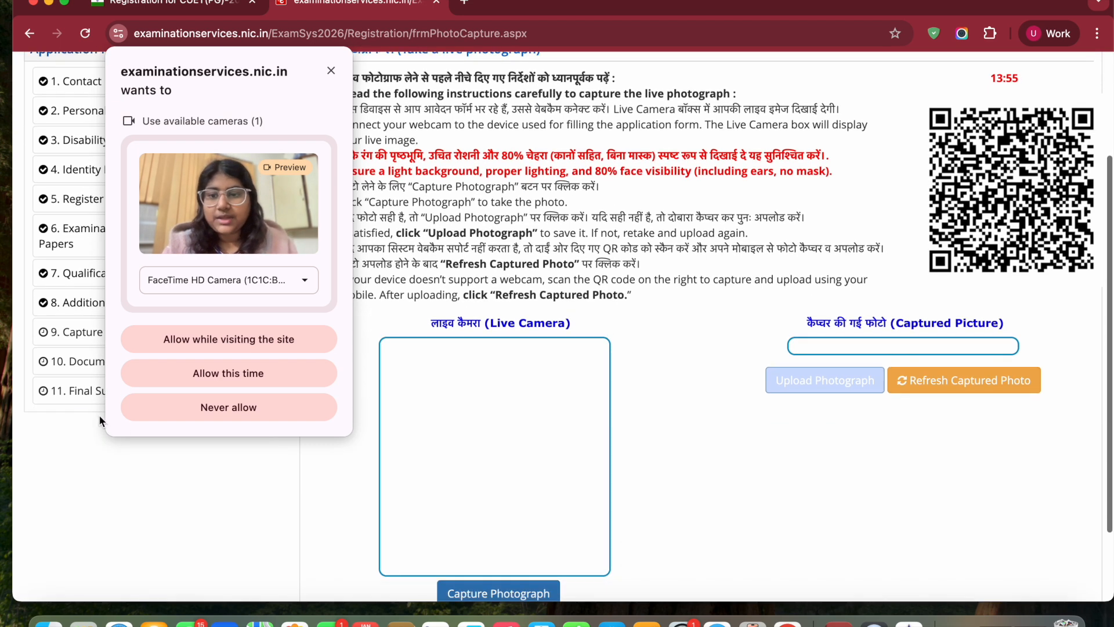
pyautogui.click(228, 376)
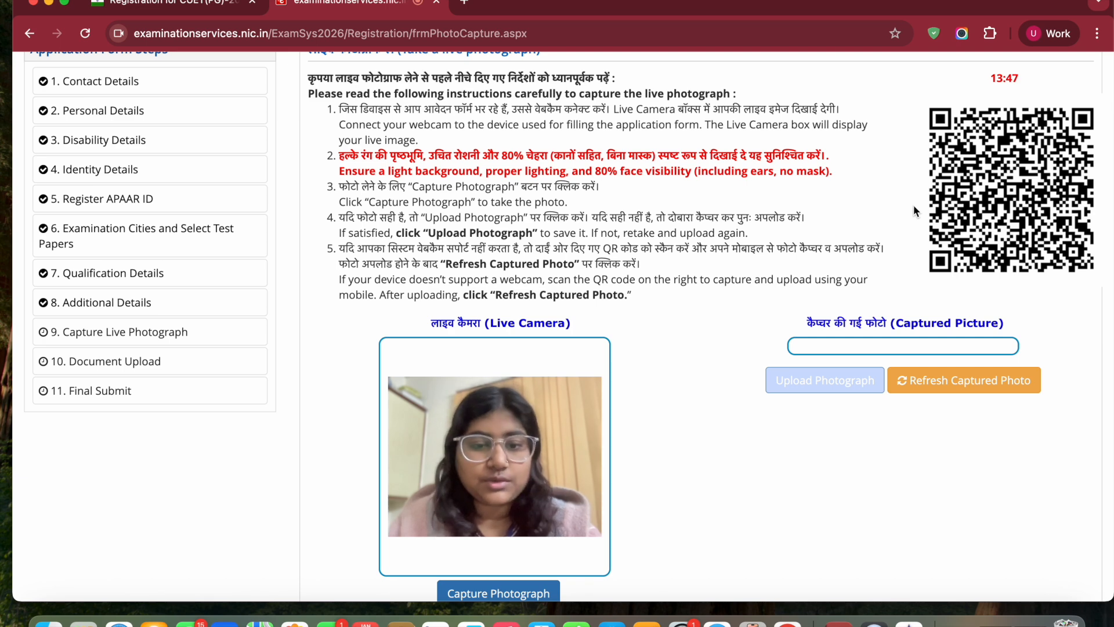
pyautogui.scroll(-3, 914, 210)
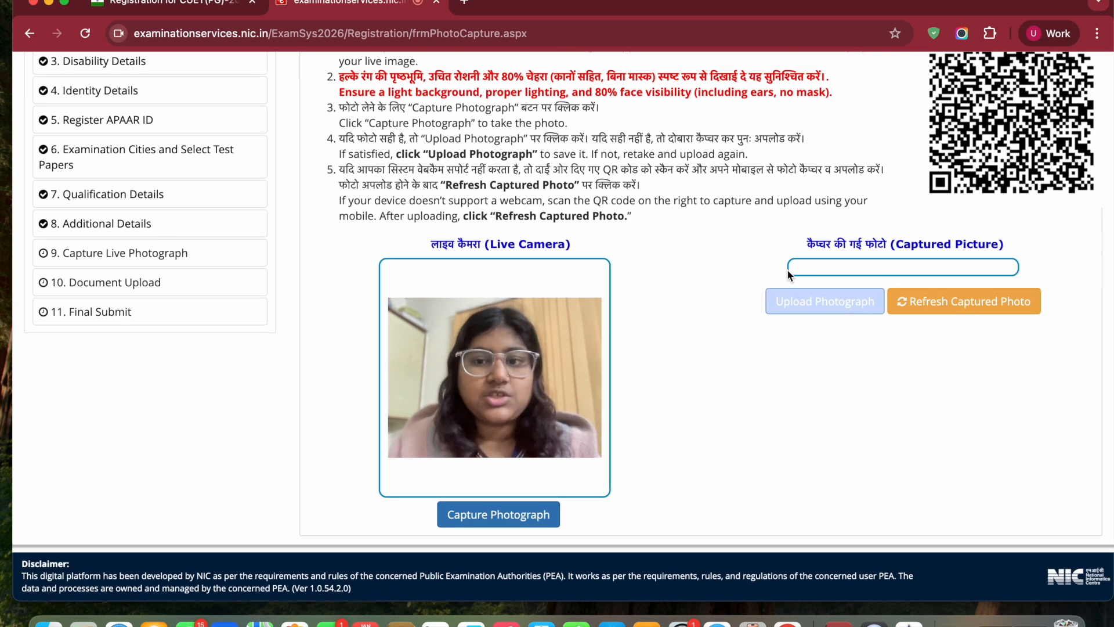
pyautogui.click(496, 522)
pyautogui.click(810, 517)
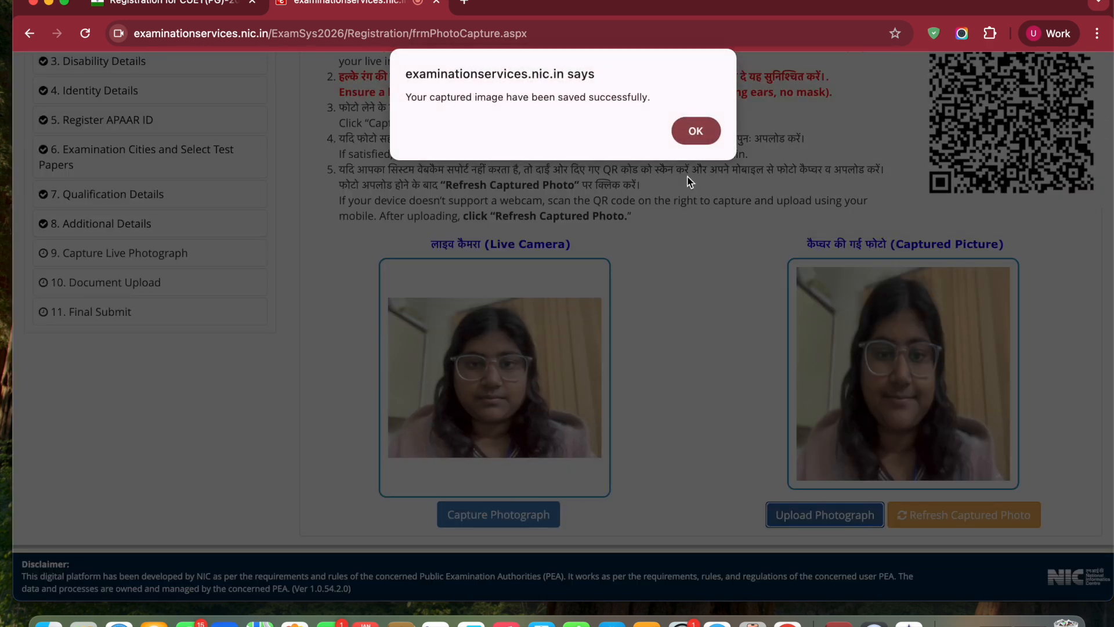
pyautogui.click(699, 132)
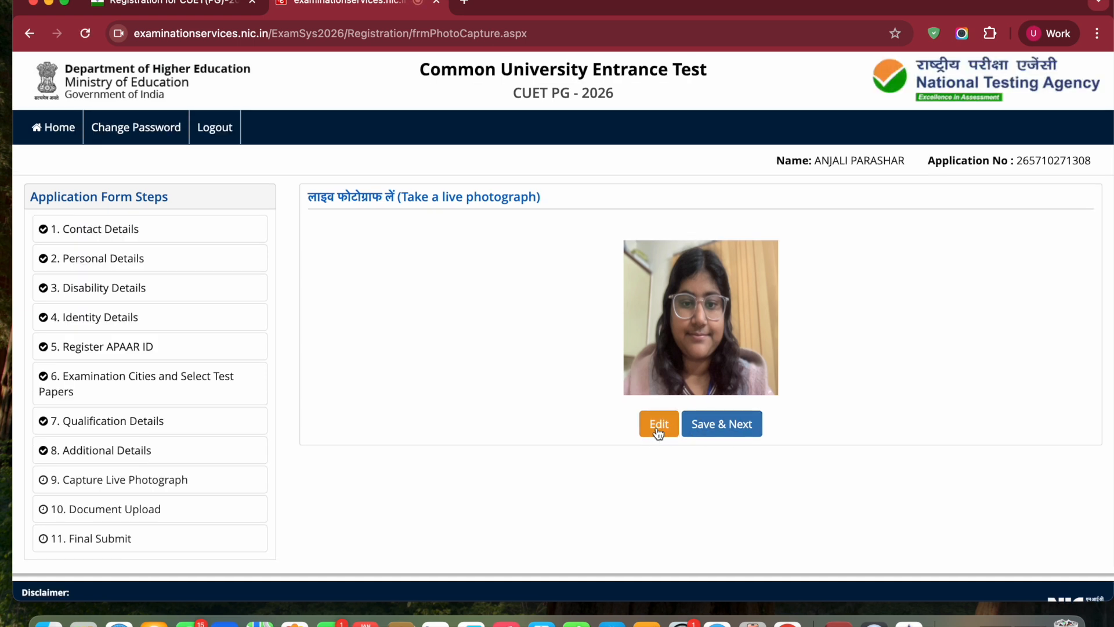
pyautogui.click(728, 425)
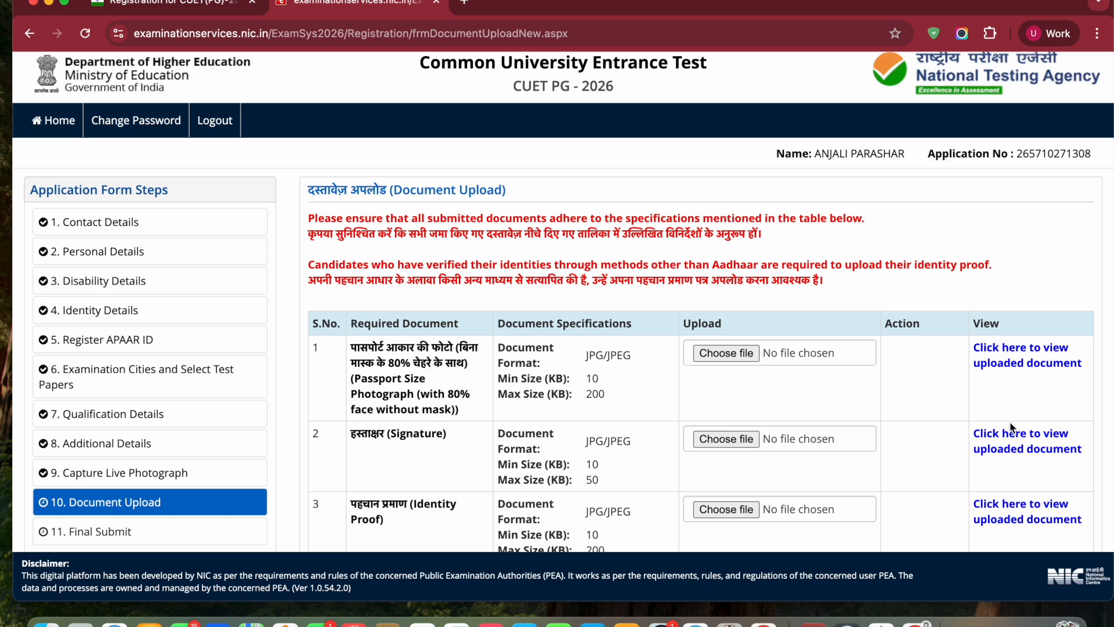
# Check the required photograph, signature and identity proof documents, and save the Document Upload section
pyautogui.scroll(-2, 938, 377)
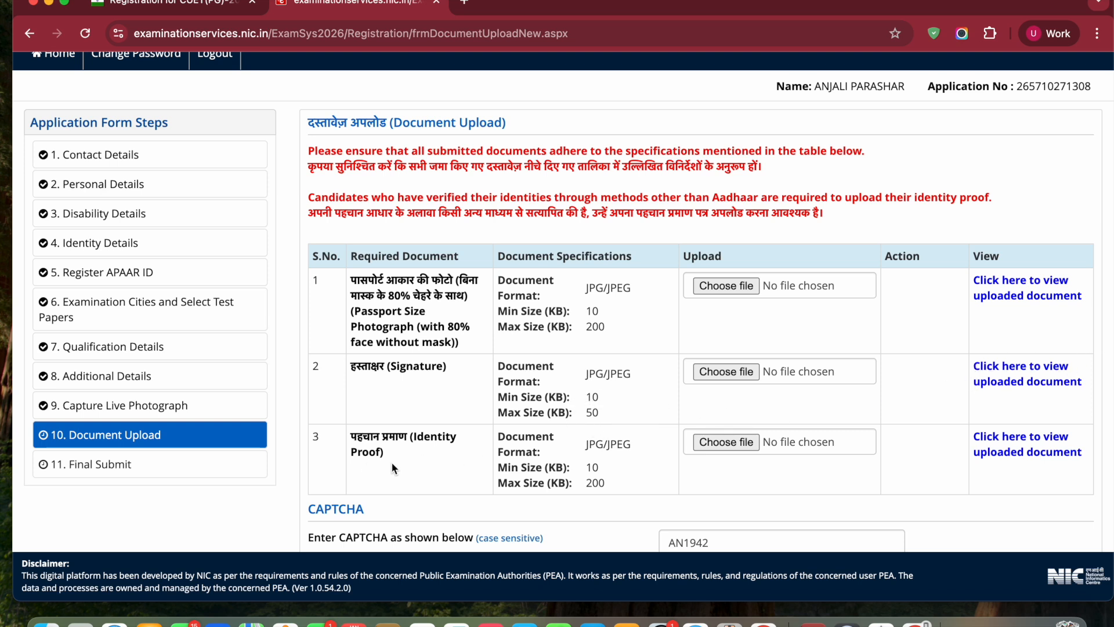
pyautogui.scroll(-1, 424, 462)
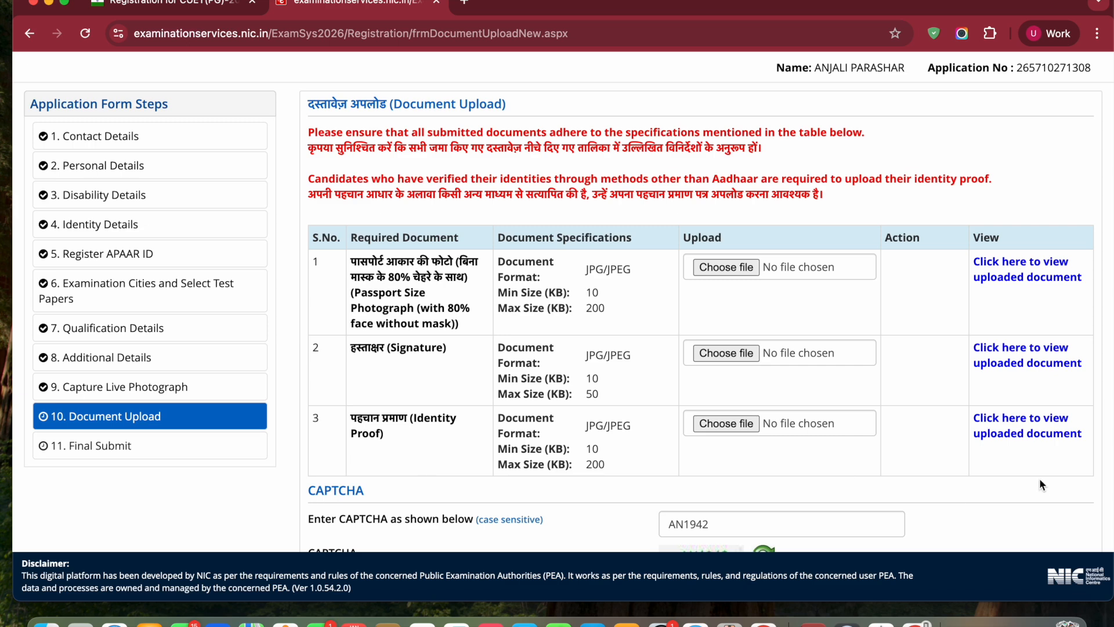
pyautogui.scroll(-3, 900, 448)
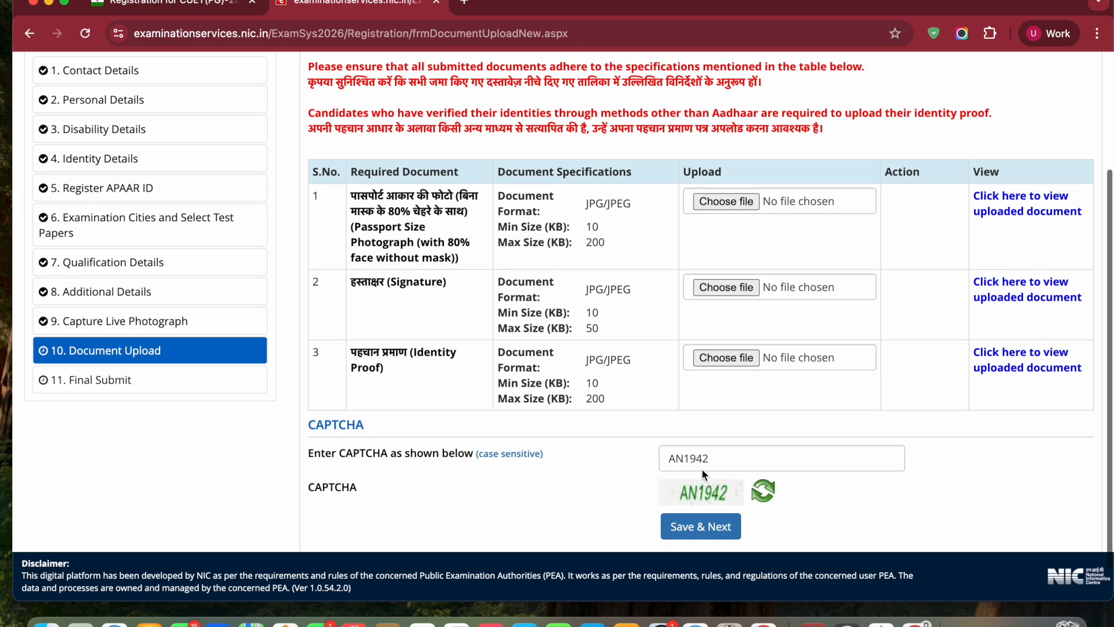
pyautogui.click(694, 528)
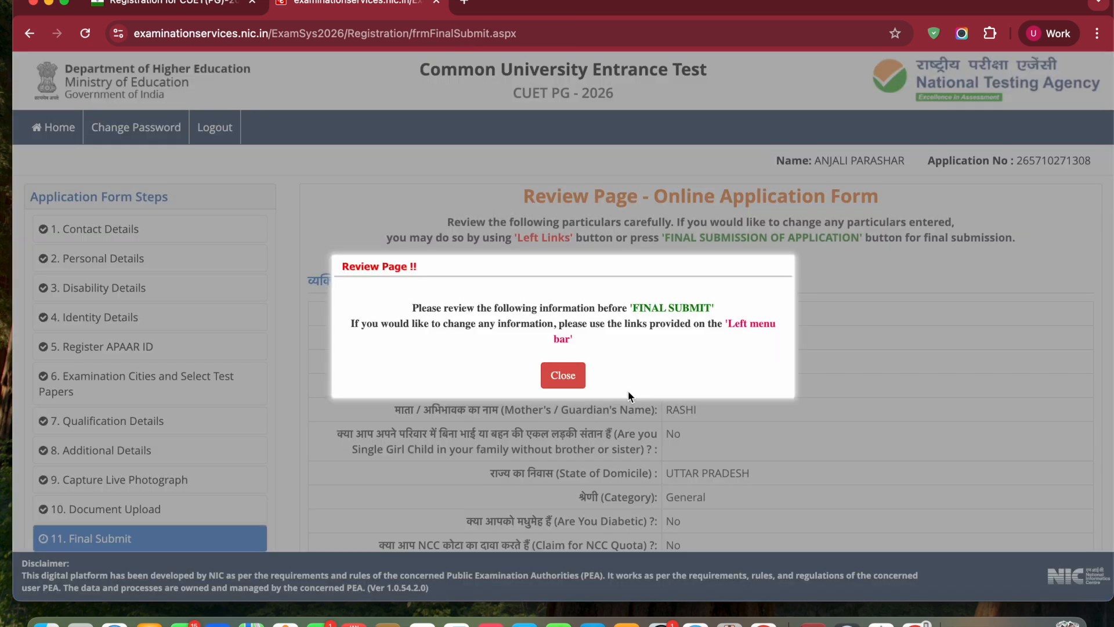
# Dismiss the review notice, go through the application details, and mark every item in the particulars checklist as verified
pyautogui.click(564, 378)
pyautogui.scroll(-2, 689, 397)
pyautogui.scroll(-20, 689, 397)
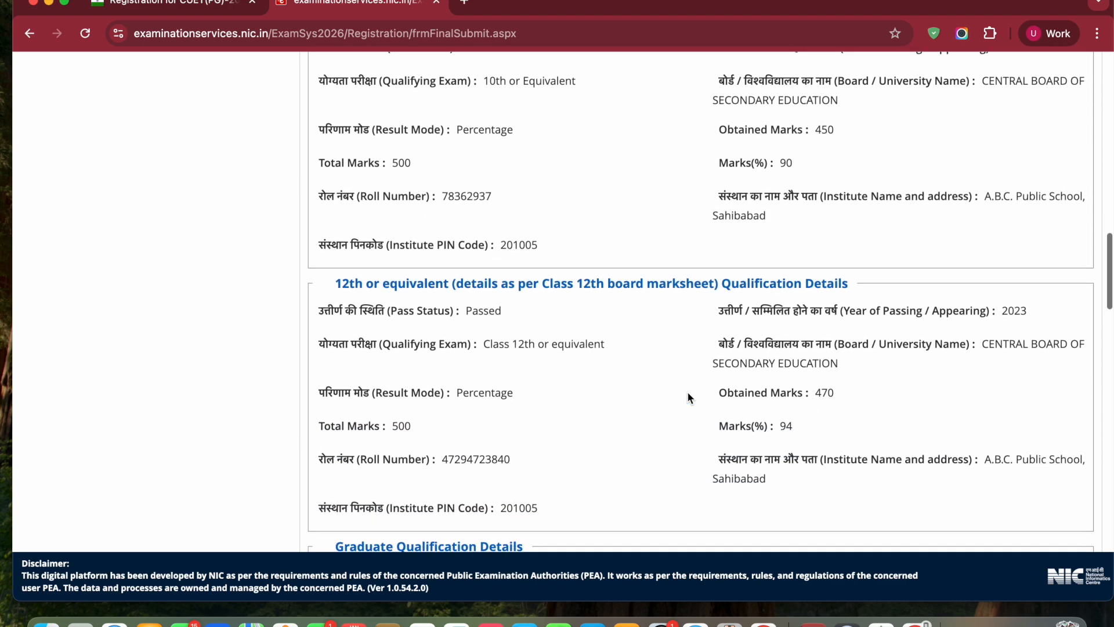
pyautogui.scroll(-15, 688, 397)
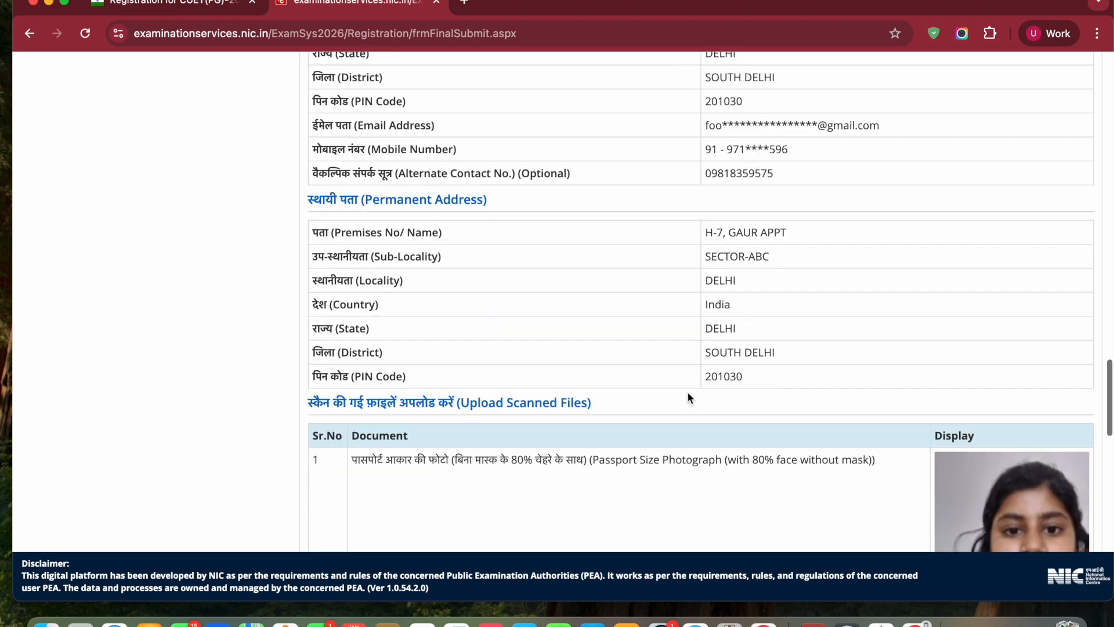
pyautogui.scroll(-15, 688, 395)
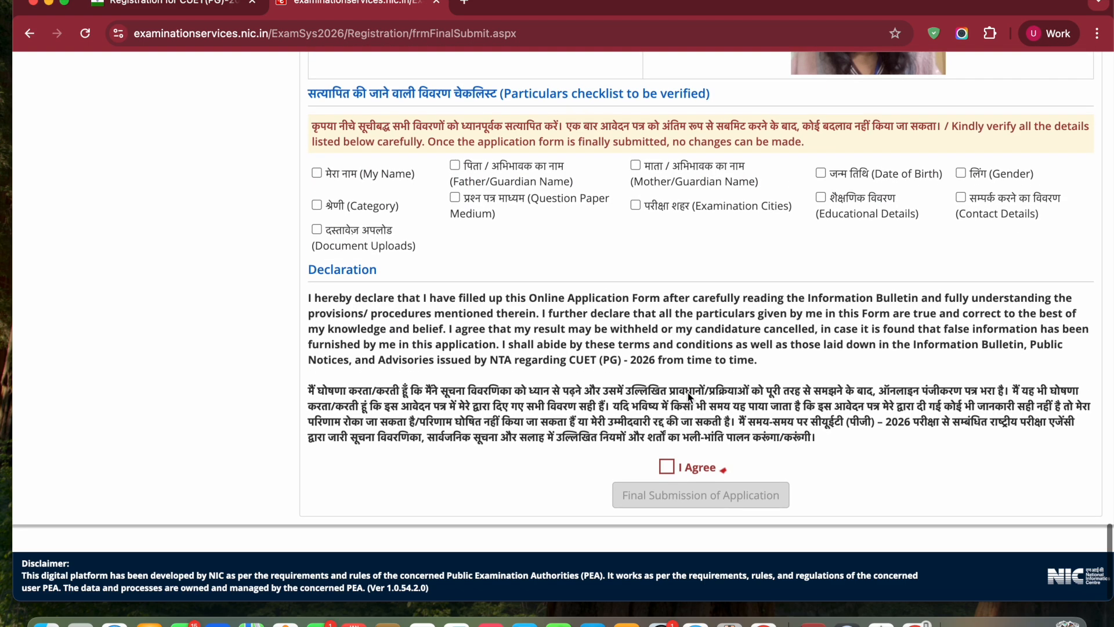
pyautogui.click(317, 176)
pyautogui.click(354, 208)
pyautogui.click(346, 234)
pyautogui.click(494, 201)
pyautogui.click(684, 169)
pyautogui.click(717, 208)
pyautogui.click(849, 177)
pyautogui.click(835, 203)
pyautogui.click(979, 179)
pyautogui.click(978, 196)
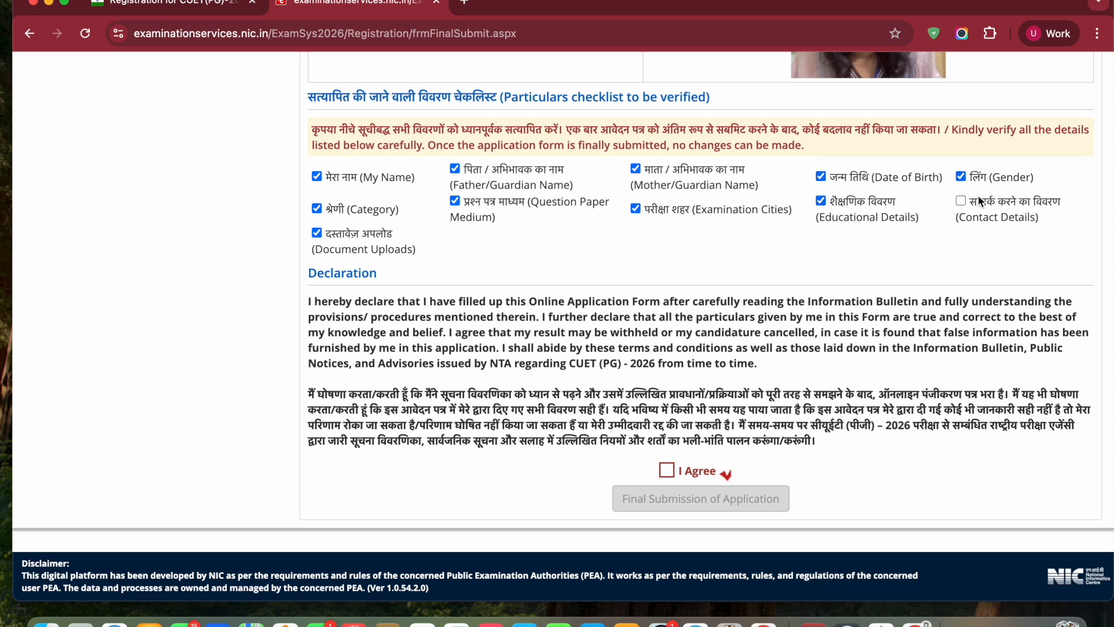
# Agree to the declaration and confirm the final submission of the application
pyautogui.click(667, 470)
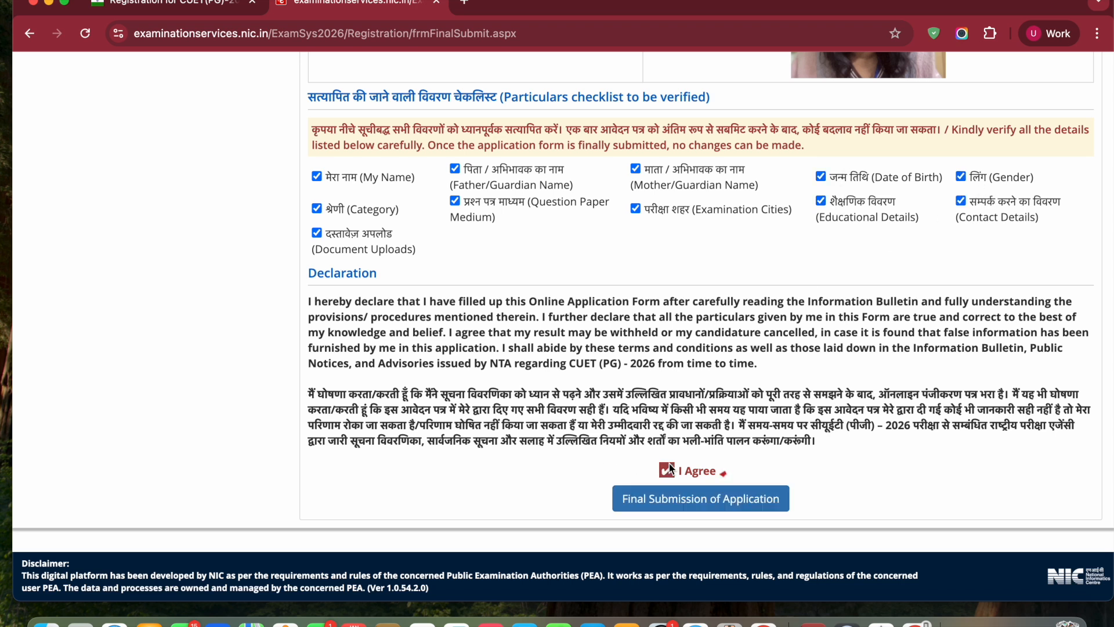
pyautogui.click(712, 504)
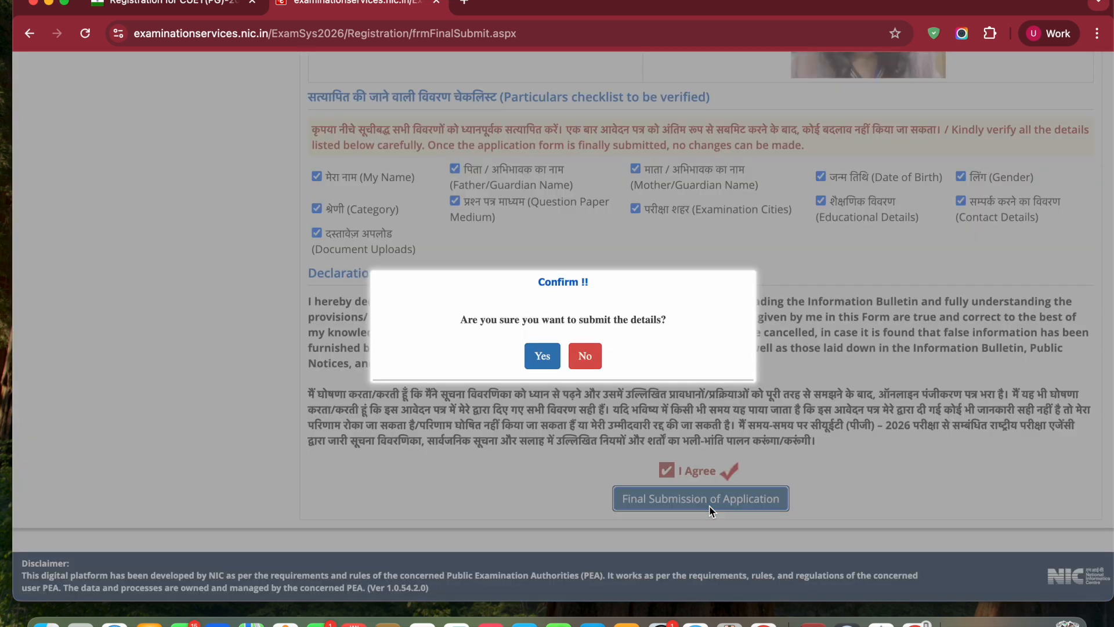
pyautogui.press('Return')
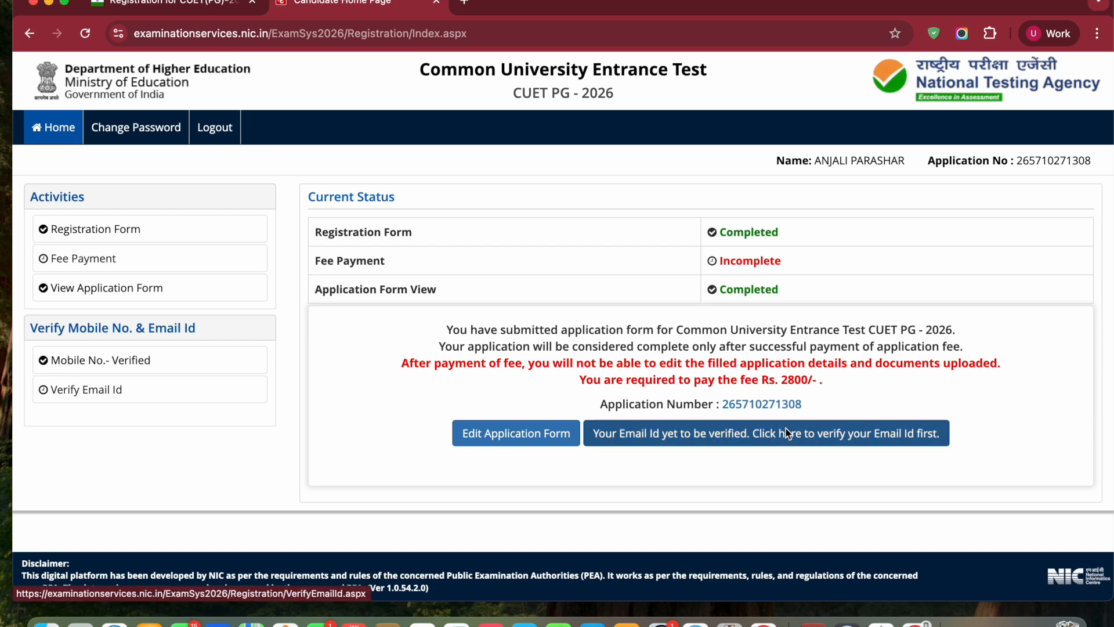
# Verify the registered email ID by entering the one-time password sent to it, and return to the candidate home page
pyautogui.click(769, 436)
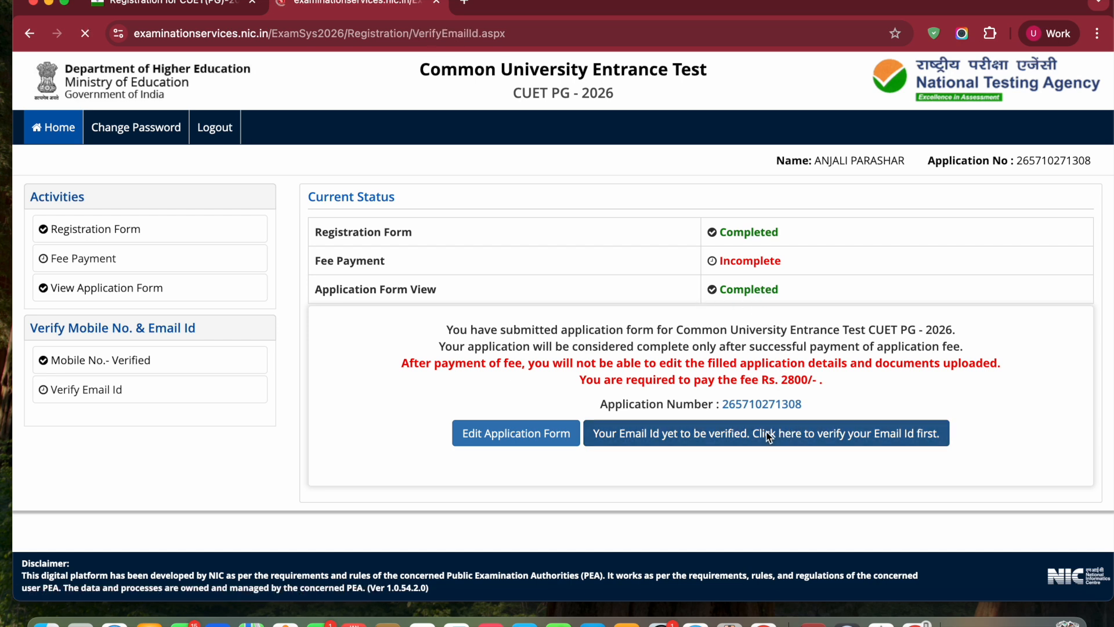
pyautogui.click(601, 271)
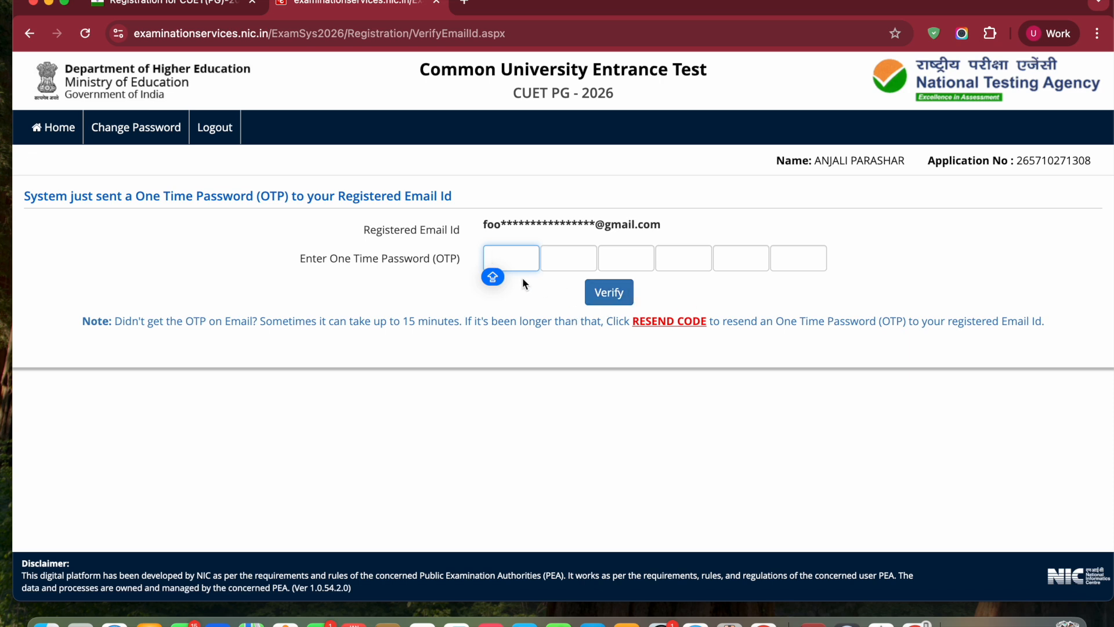
pyautogui.write('83')
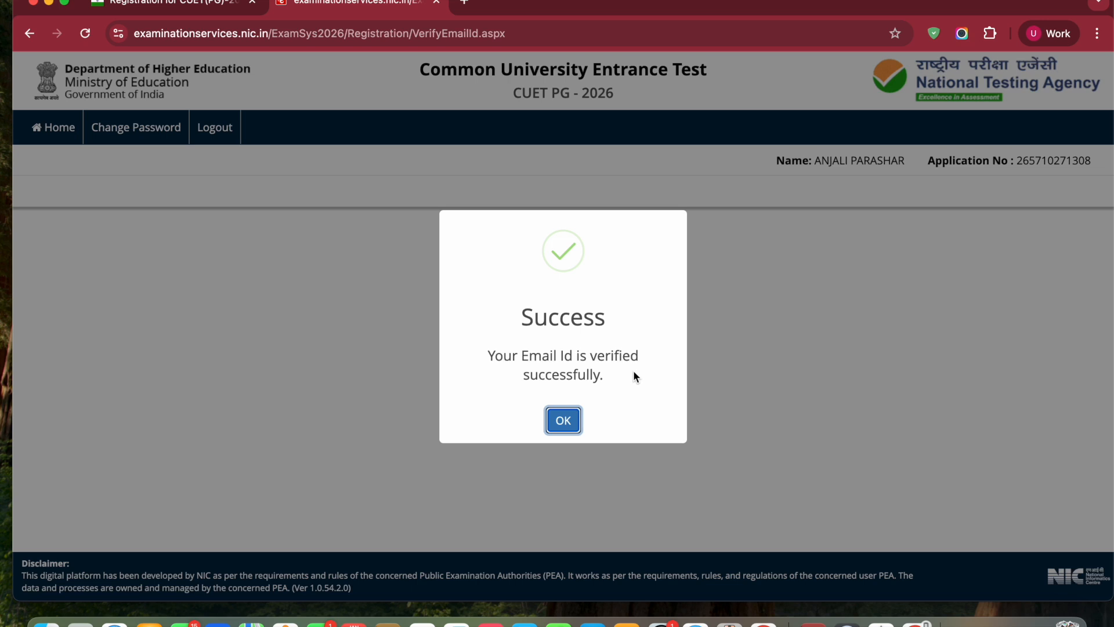
pyautogui.click(565, 422)
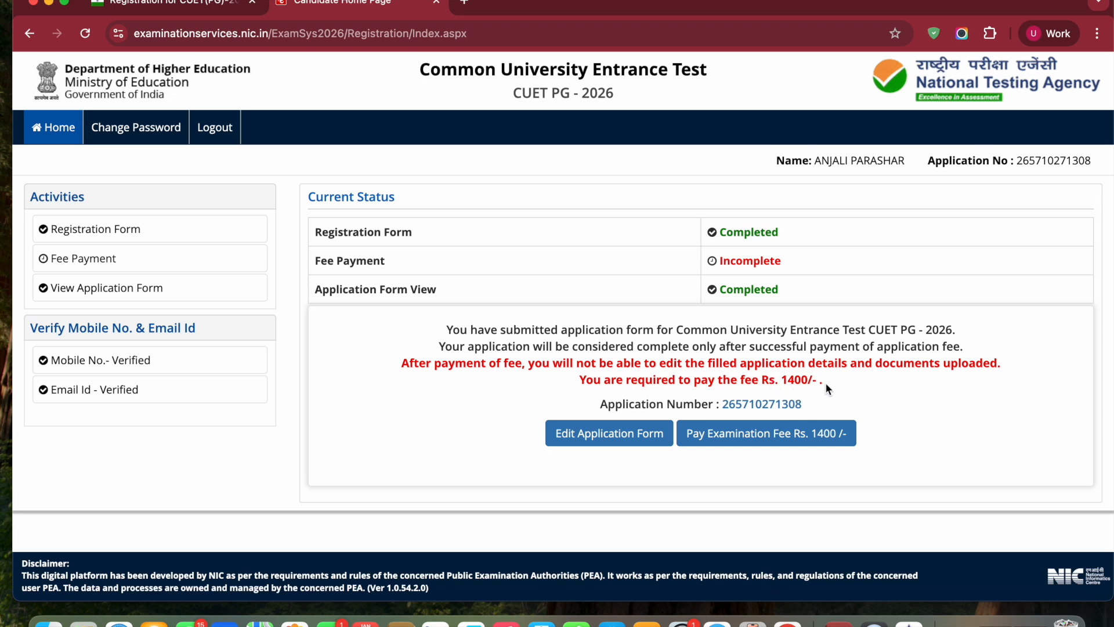
# Start the examination fee payment with Online Payment as the mode and confirm going to the fee payment
pyautogui.click(799, 443)
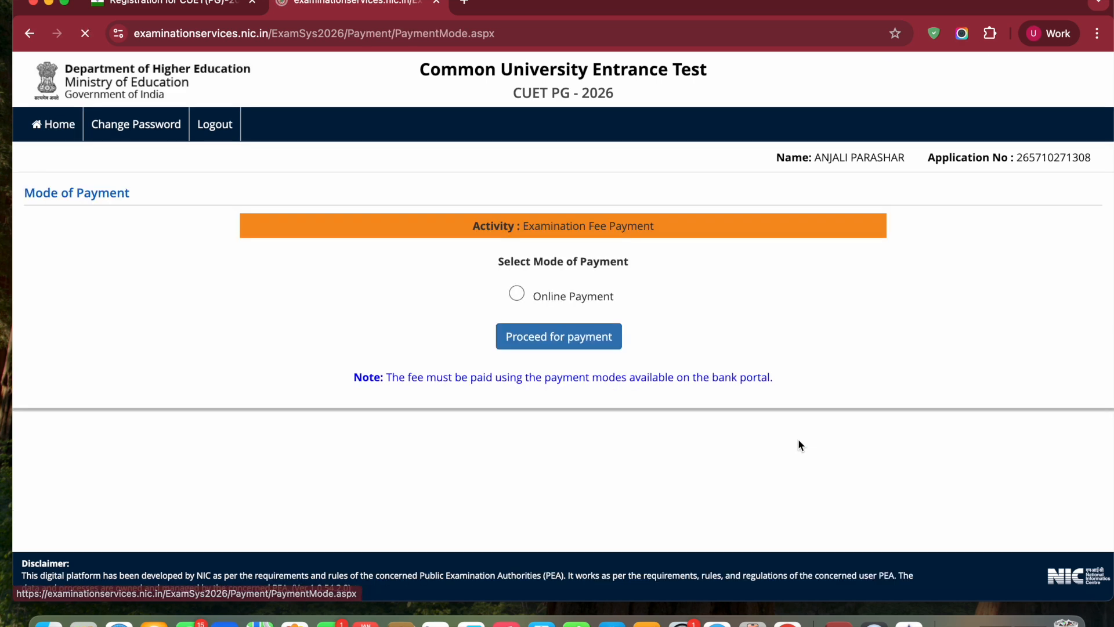
pyautogui.click(557, 341)
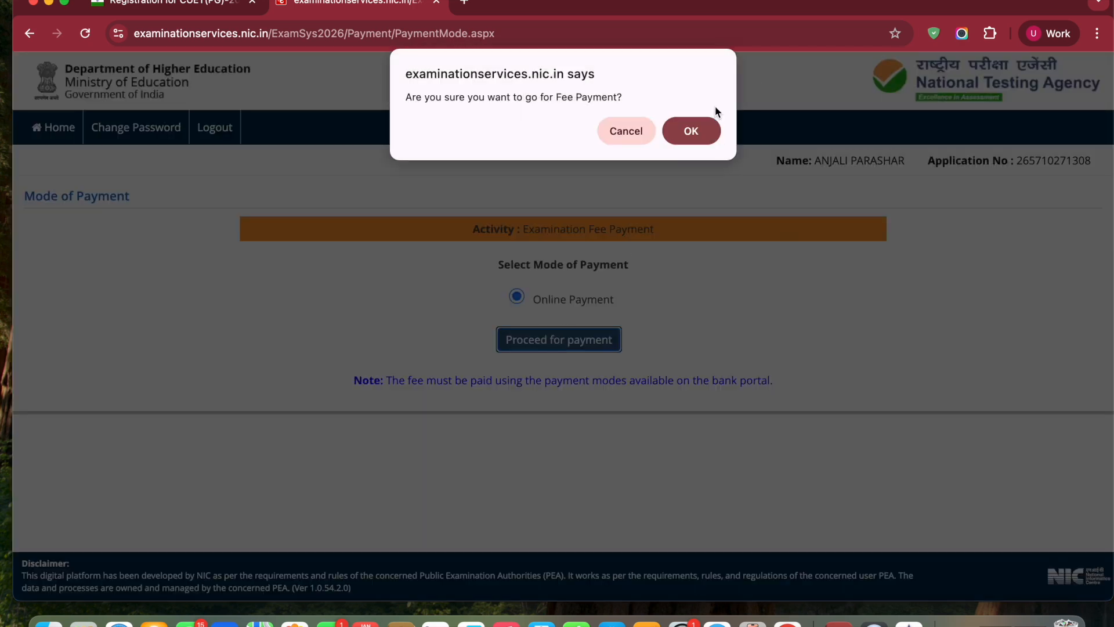
pyautogui.click(690, 131)
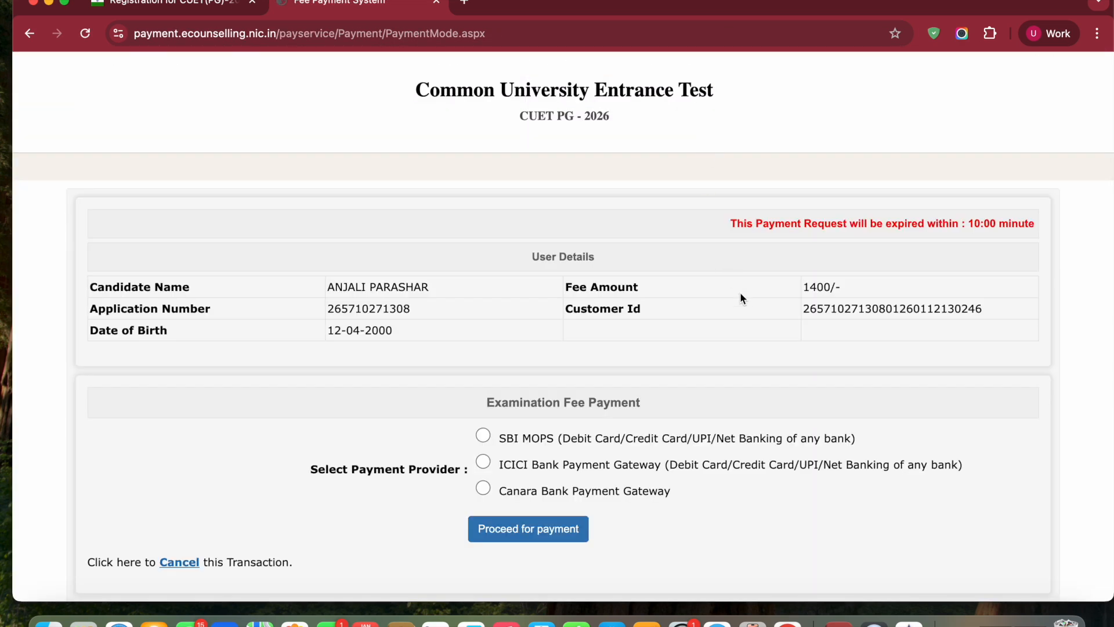
# Select SBI MOPS as the payment provider and proceed to its payment page
pyautogui.scroll(-3, 732, 340)
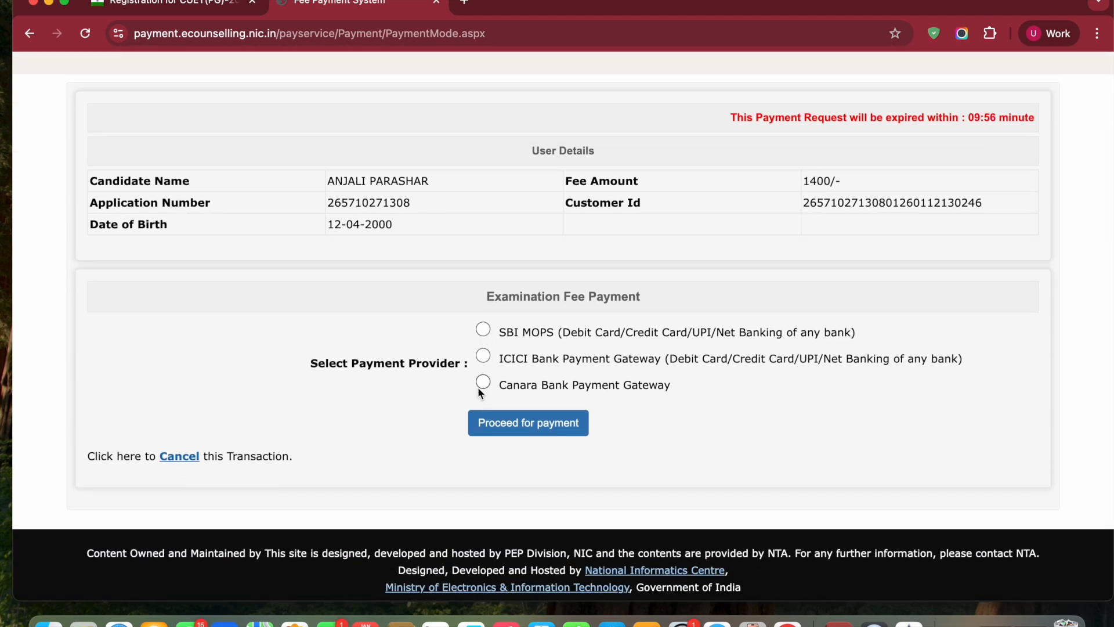
pyautogui.click(483, 330)
pyautogui.click(526, 428)
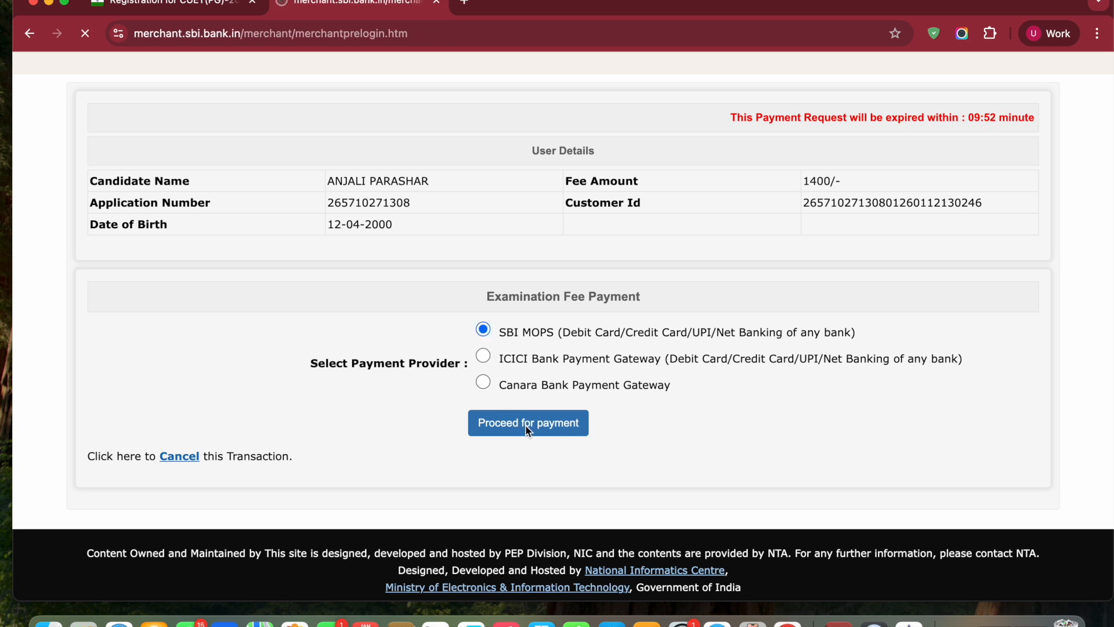
# Choose UPI with the QR code option for the fee, confirm it, and view the generated payment QR code
pyautogui.scroll(-3, 525, 430)
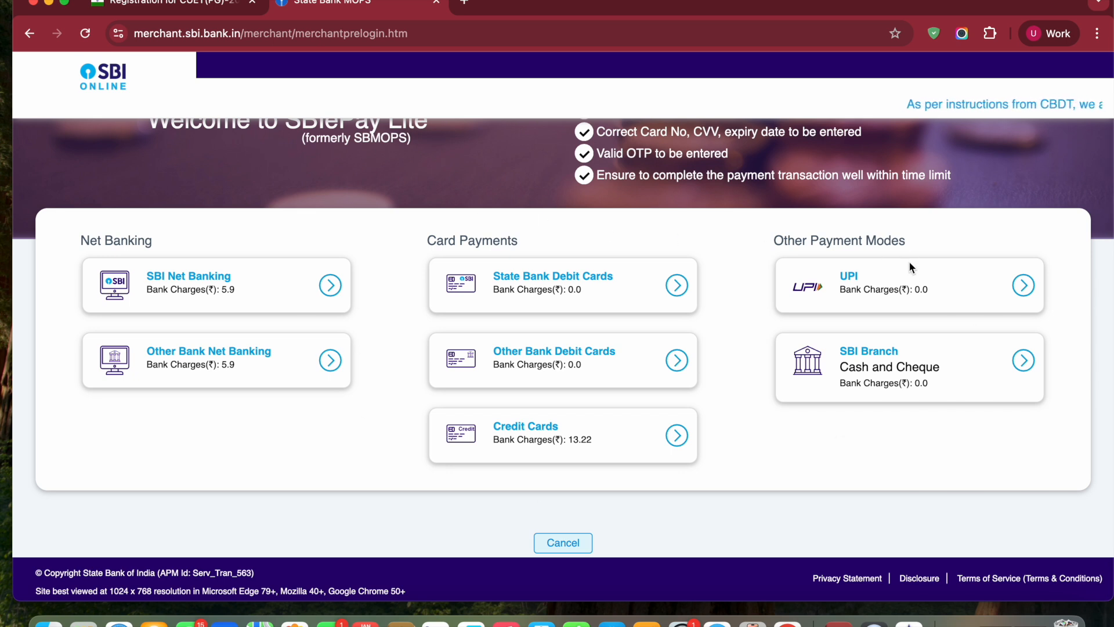
pyautogui.click(994, 286)
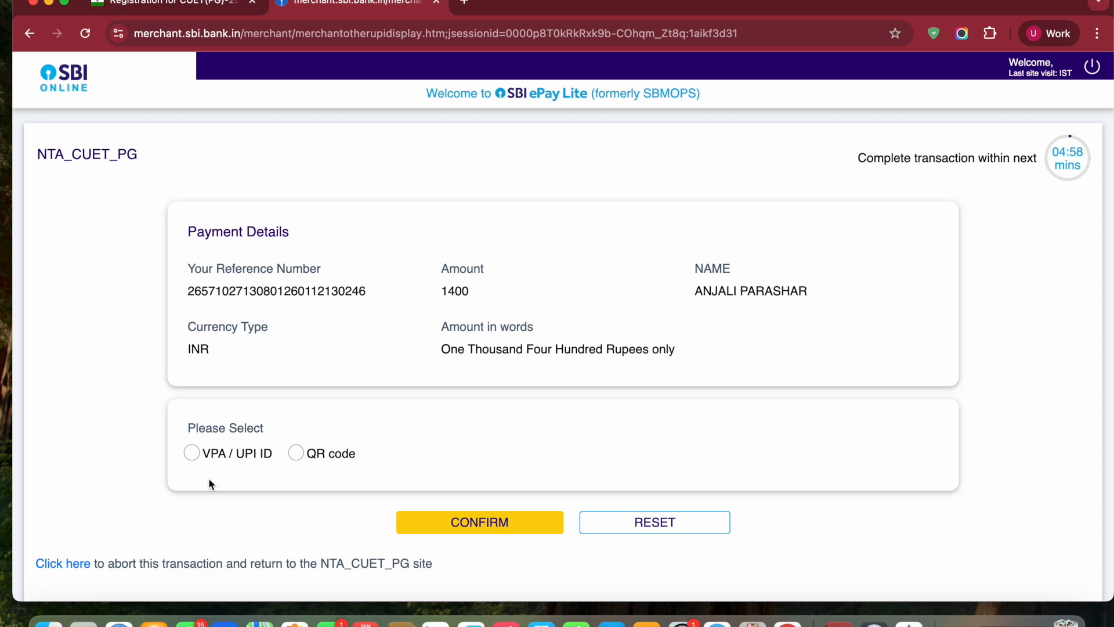
pyautogui.click(297, 452)
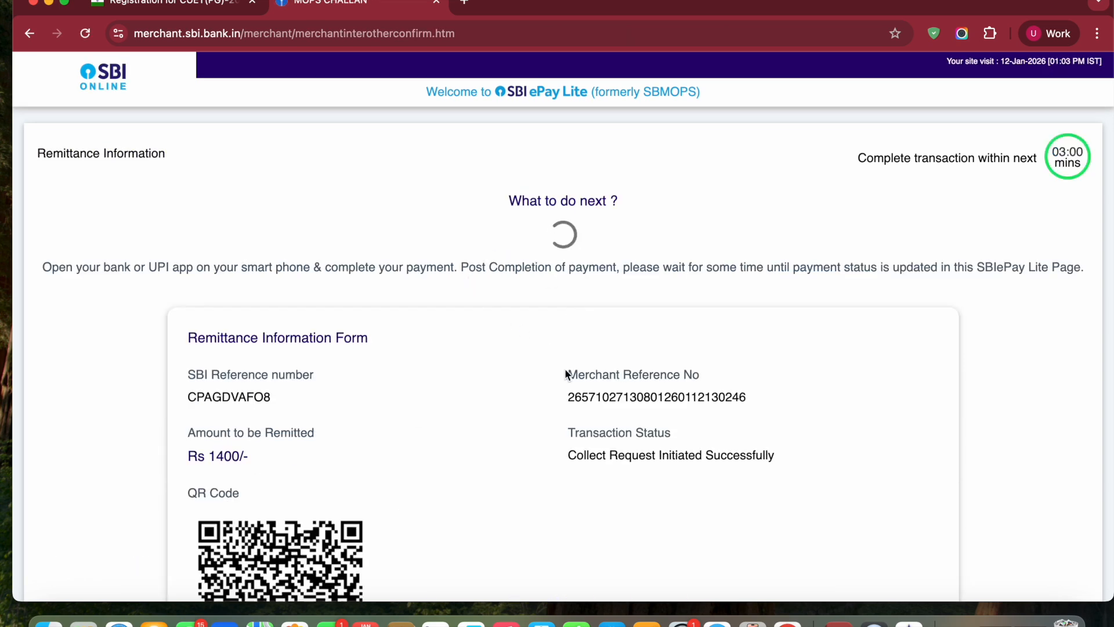
pyautogui.scroll(-5, 565, 371)
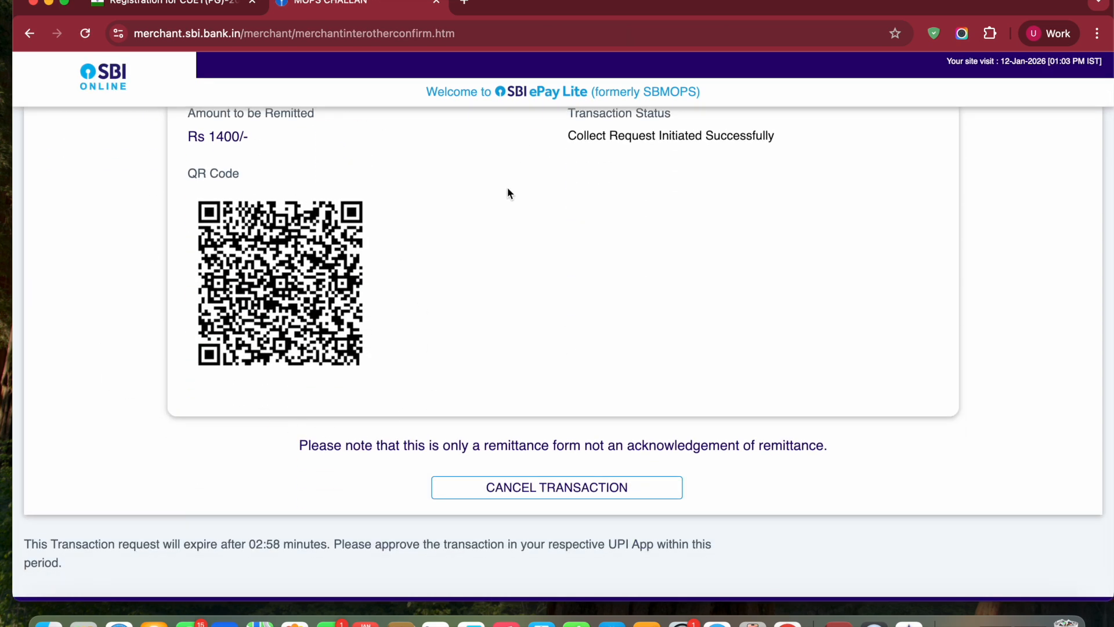
pyautogui.scroll(3, 469, 312)
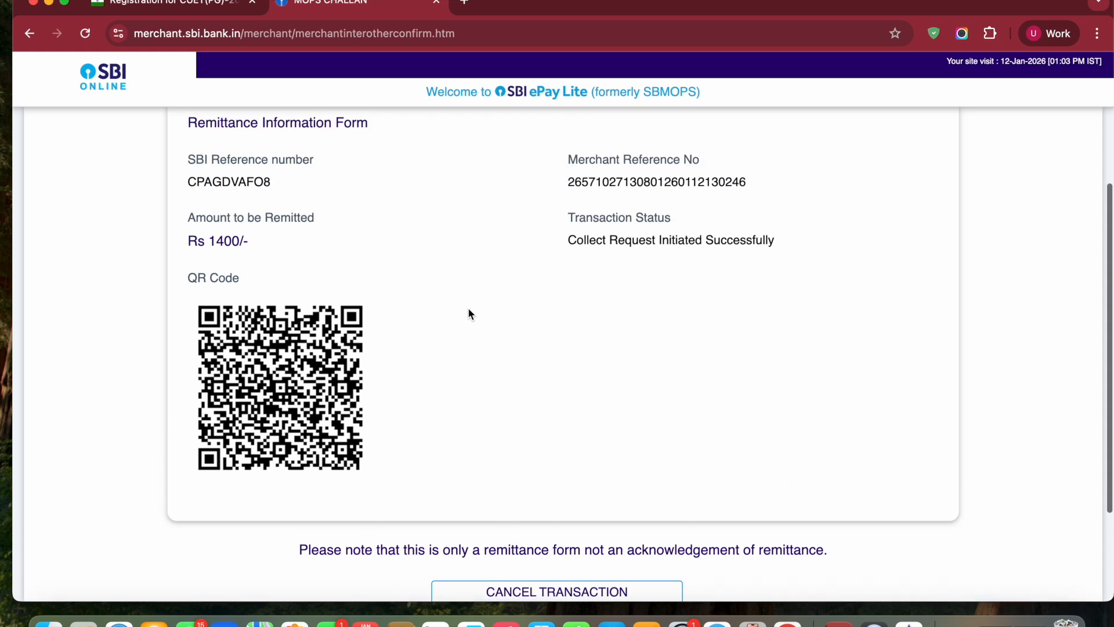